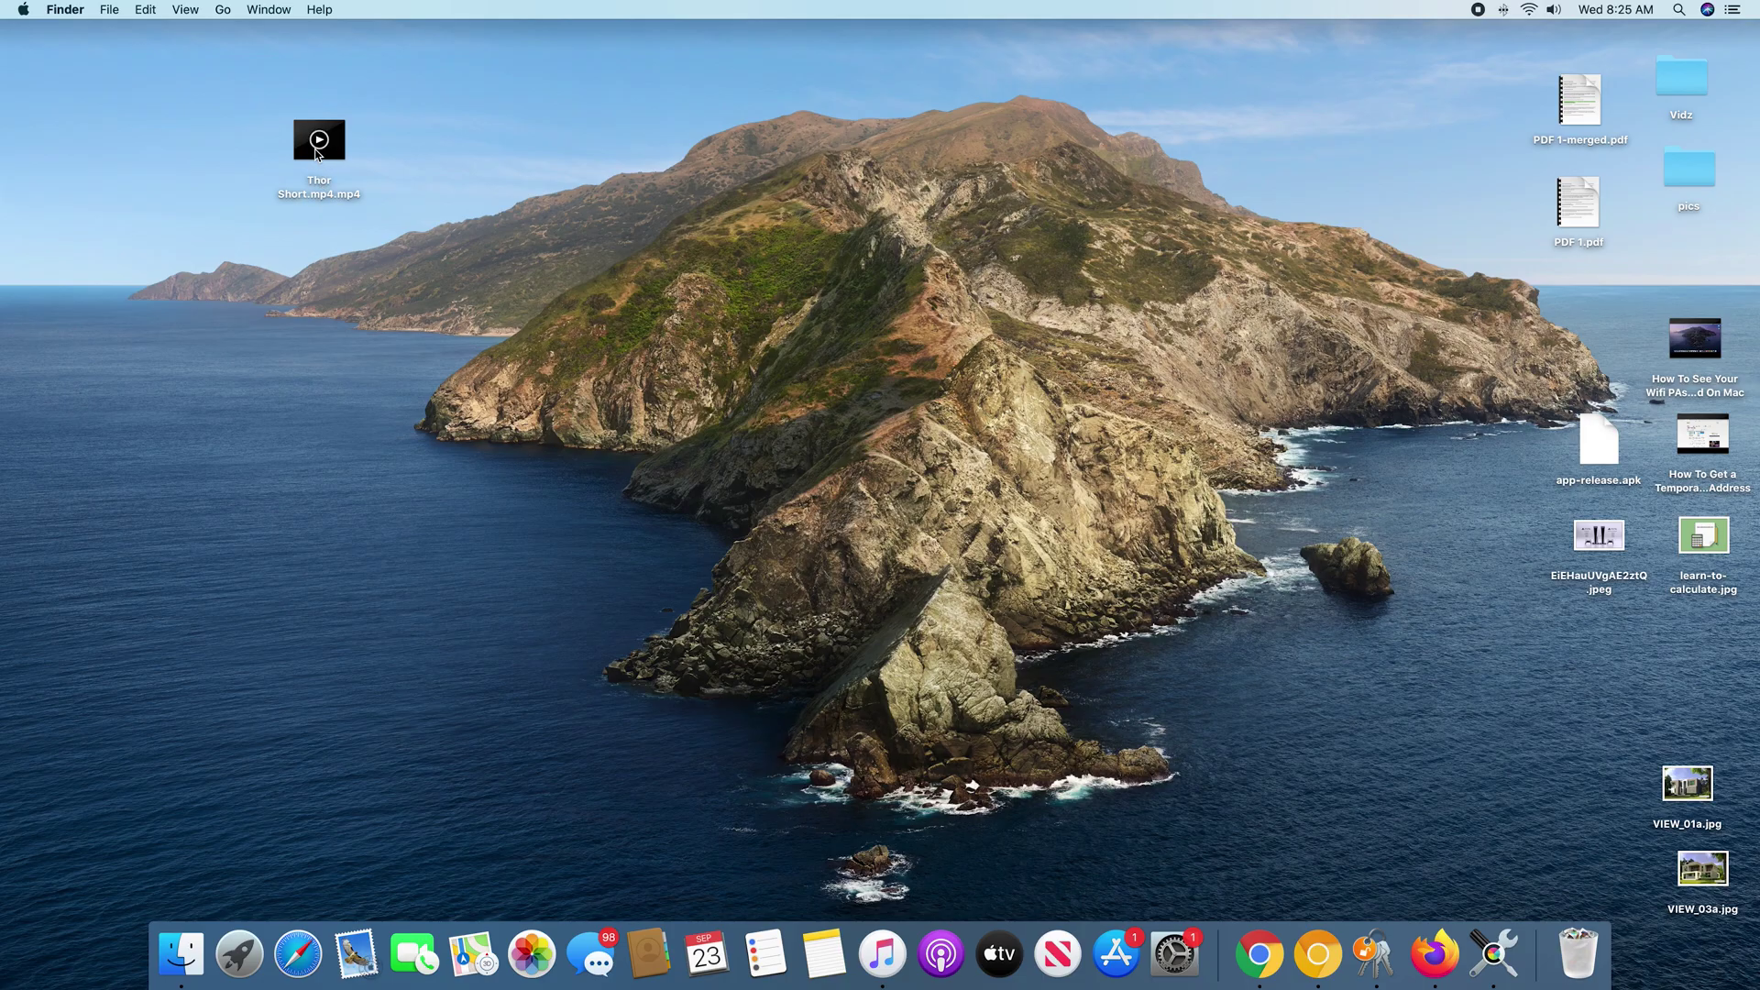
Play the Thor Short video in QuickTime, close it, and focus a new Chrome tab's address bar.
{"action": "double_click", "coordinate": [321, 147]}
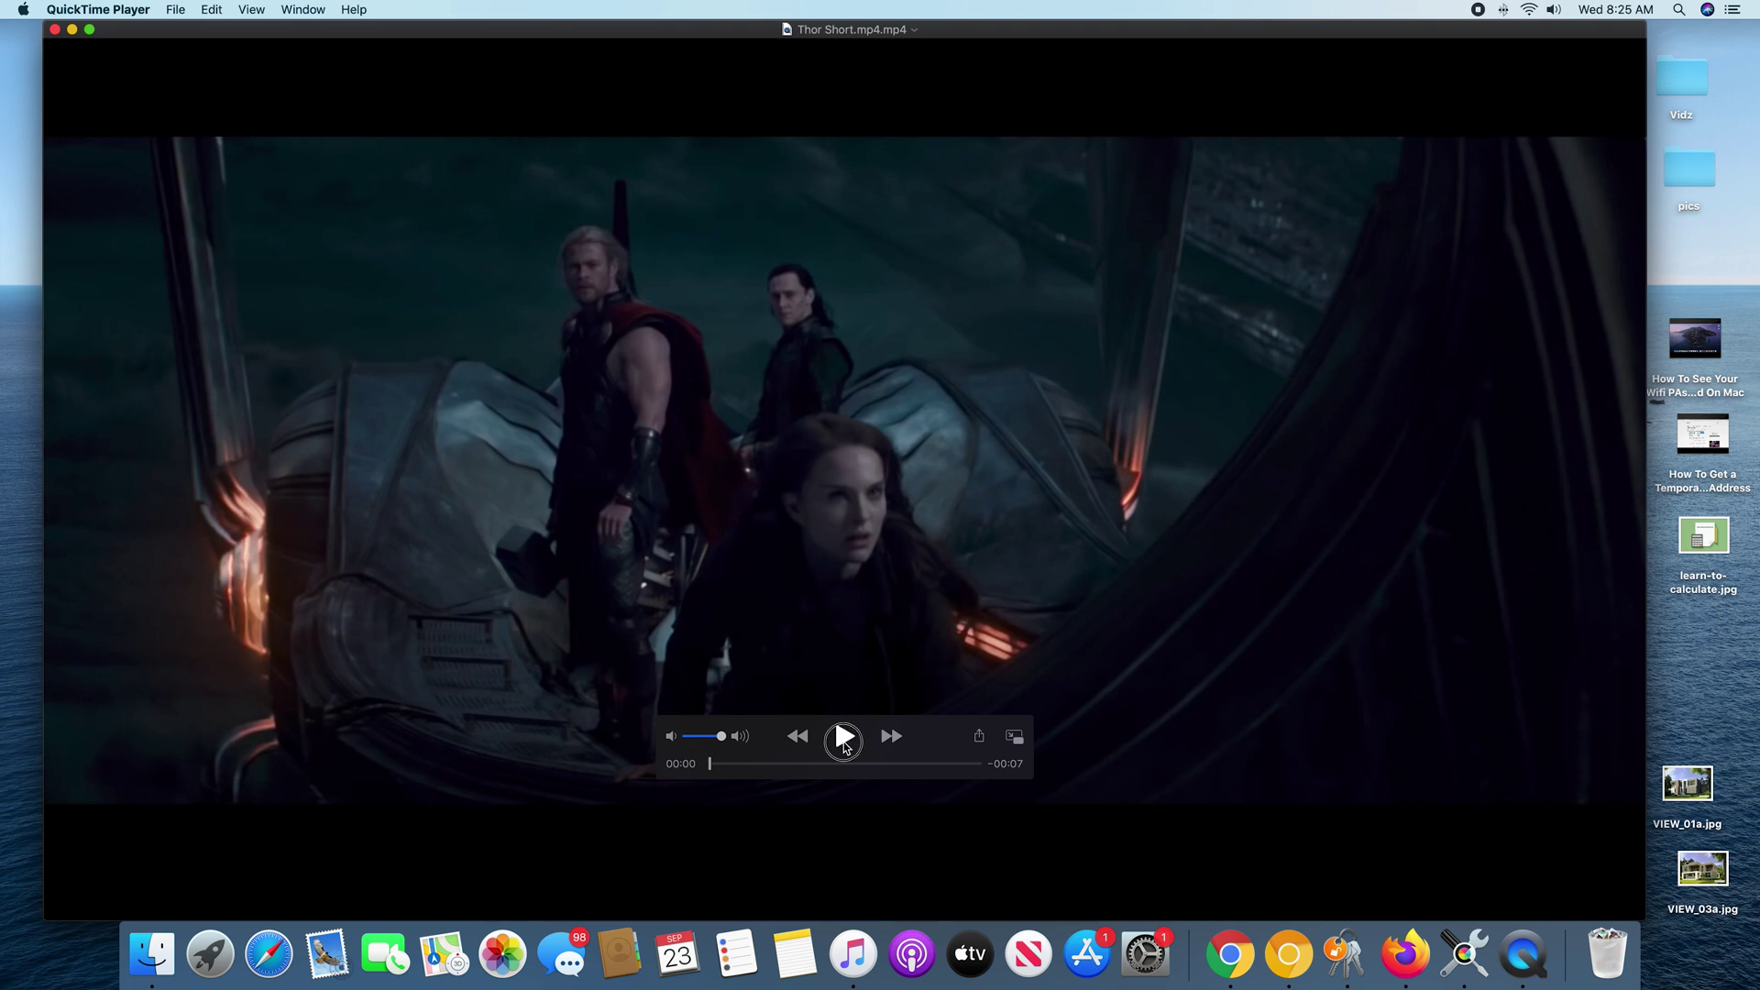
{"action": "left_click", "coordinate": [843, 738]}
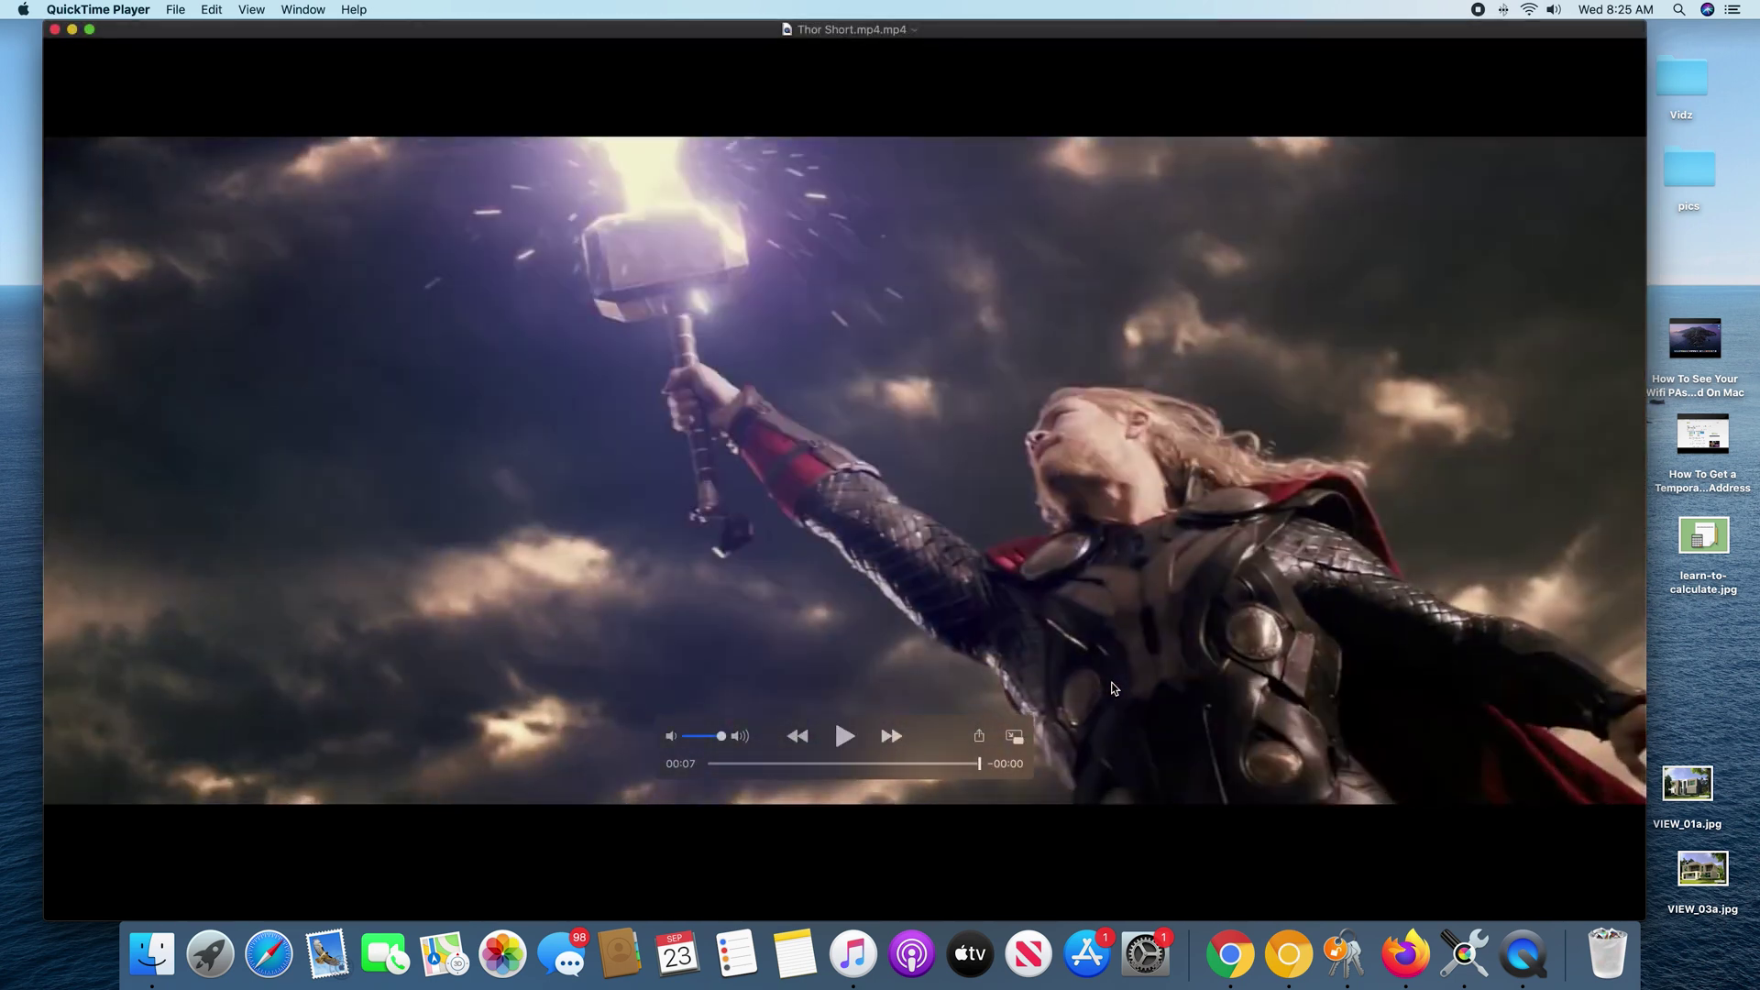
{"action": "left_click", "coordinate": [56, 30]}
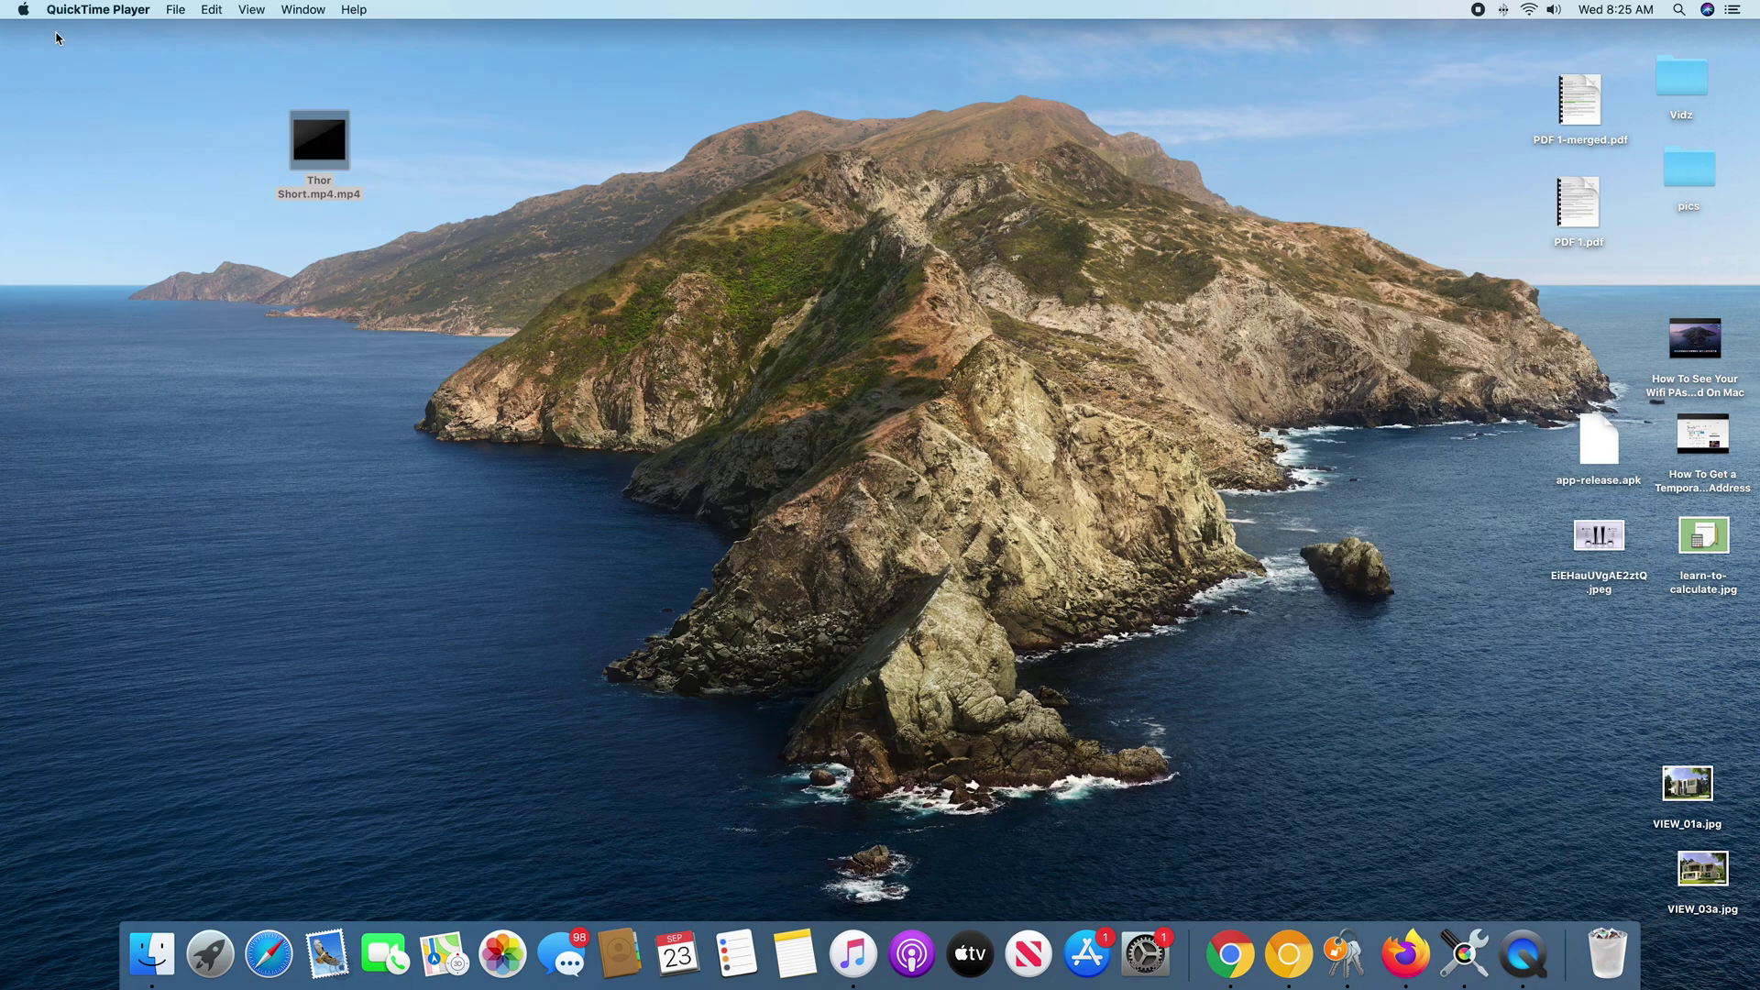
{"action": "left_click", "coordinate": [358, 268]}
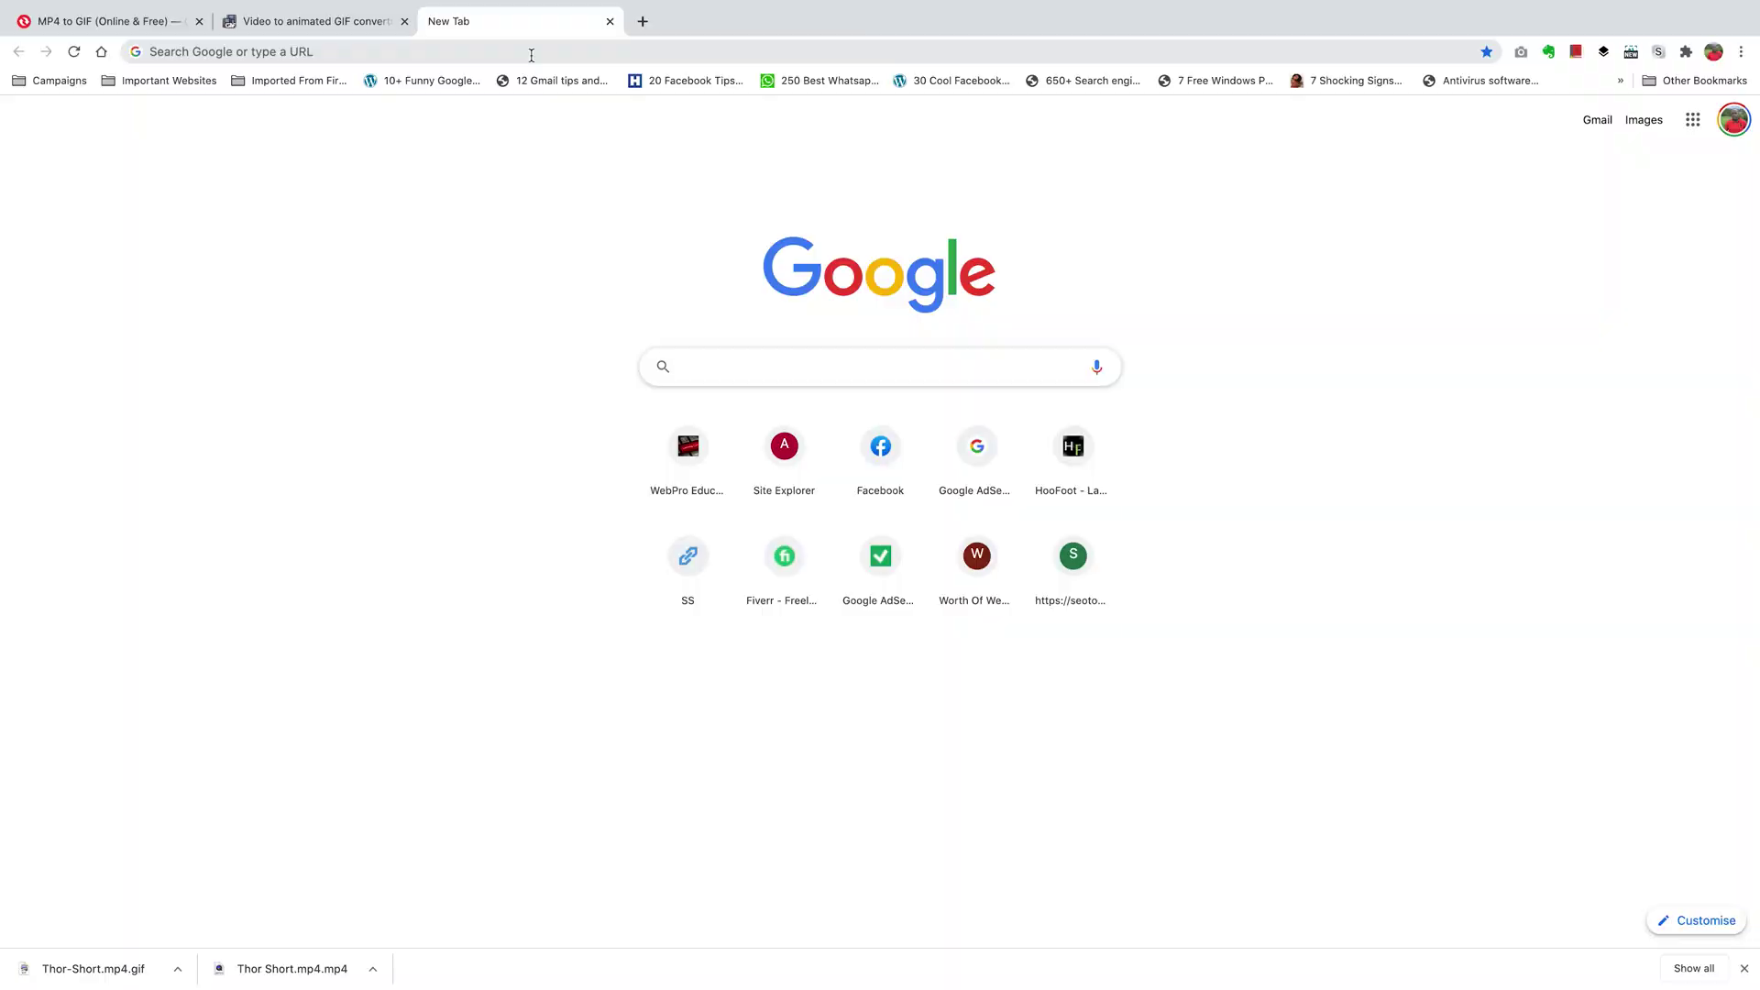
{"action": "left_click", "coordinate": [531, 52]}
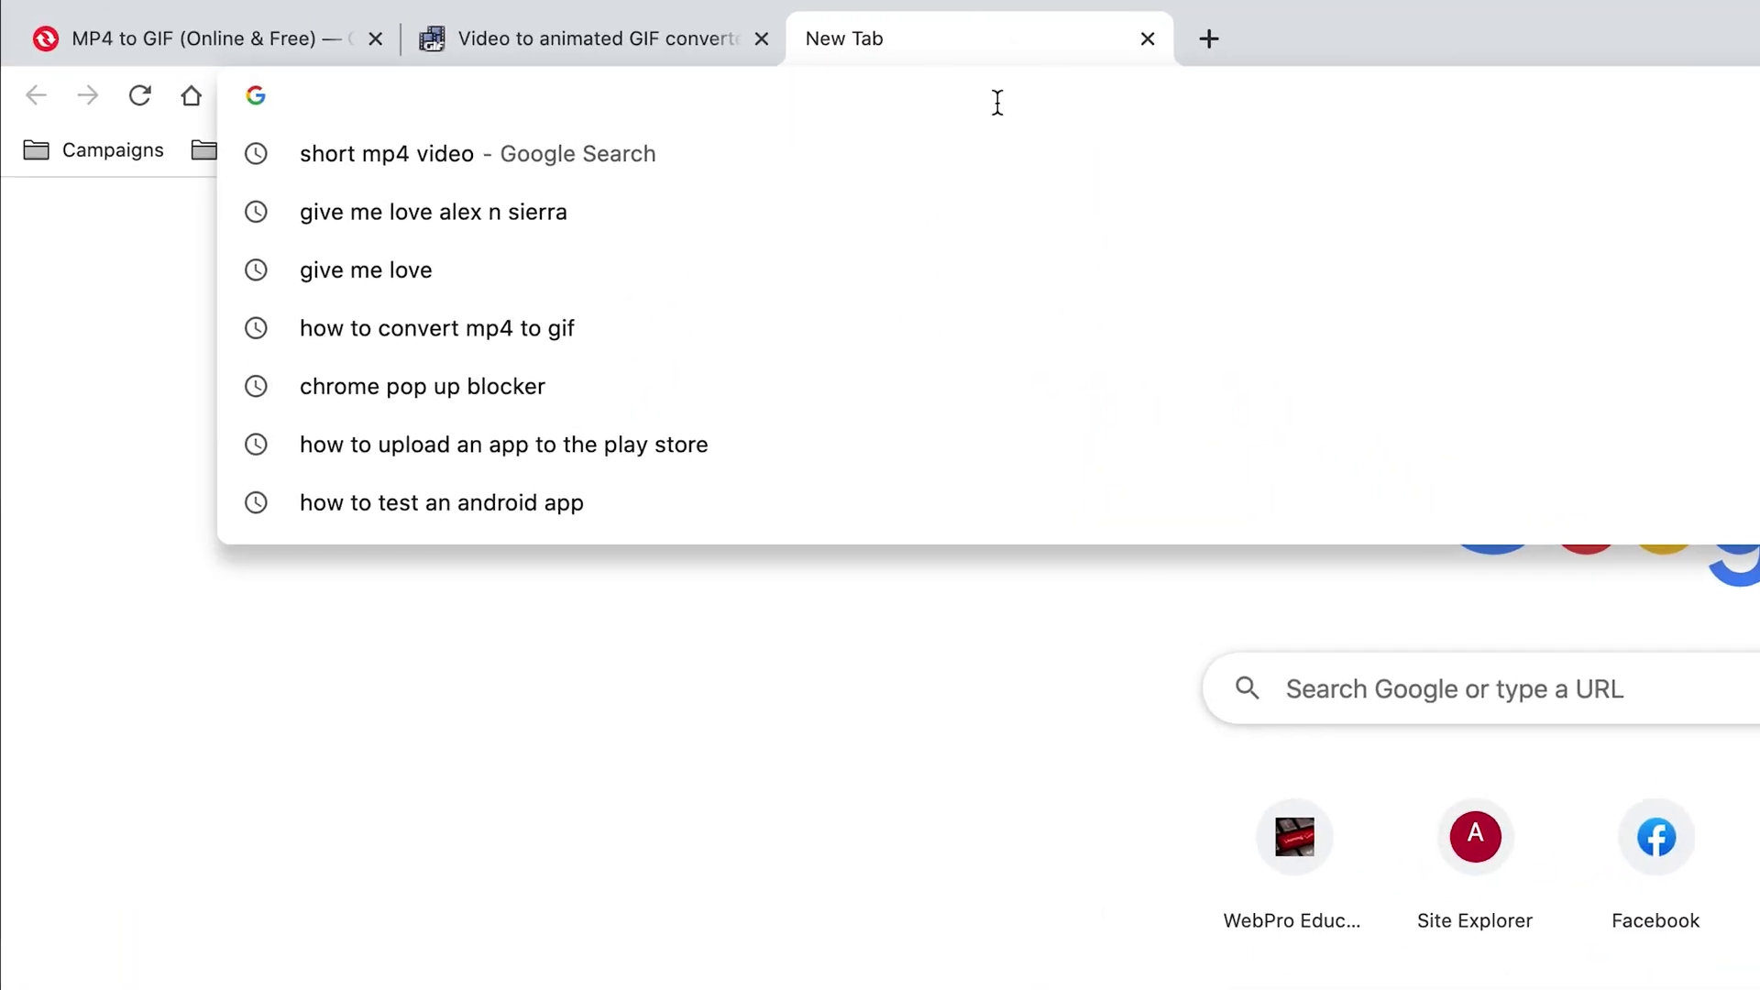
Search Google for 'mp4 to gif' from the new tab's omnibox.
{"action": "type", "text": "mp4 "}
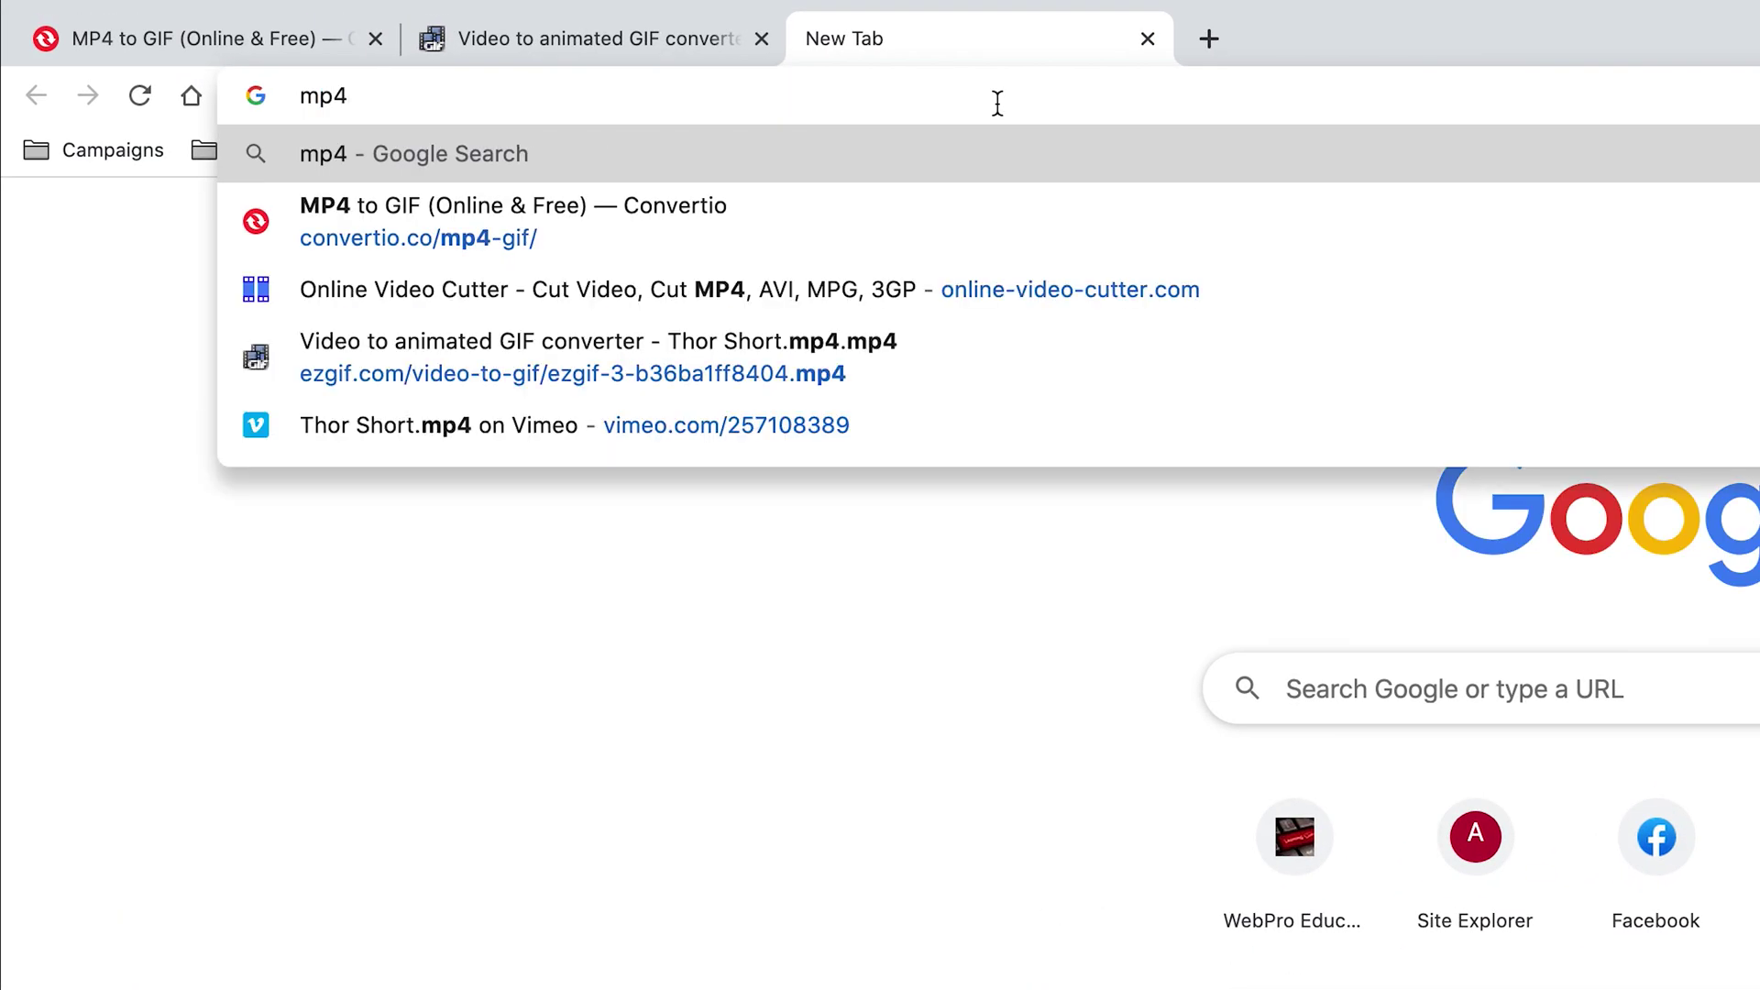
{"action": "type", "text": "to "}
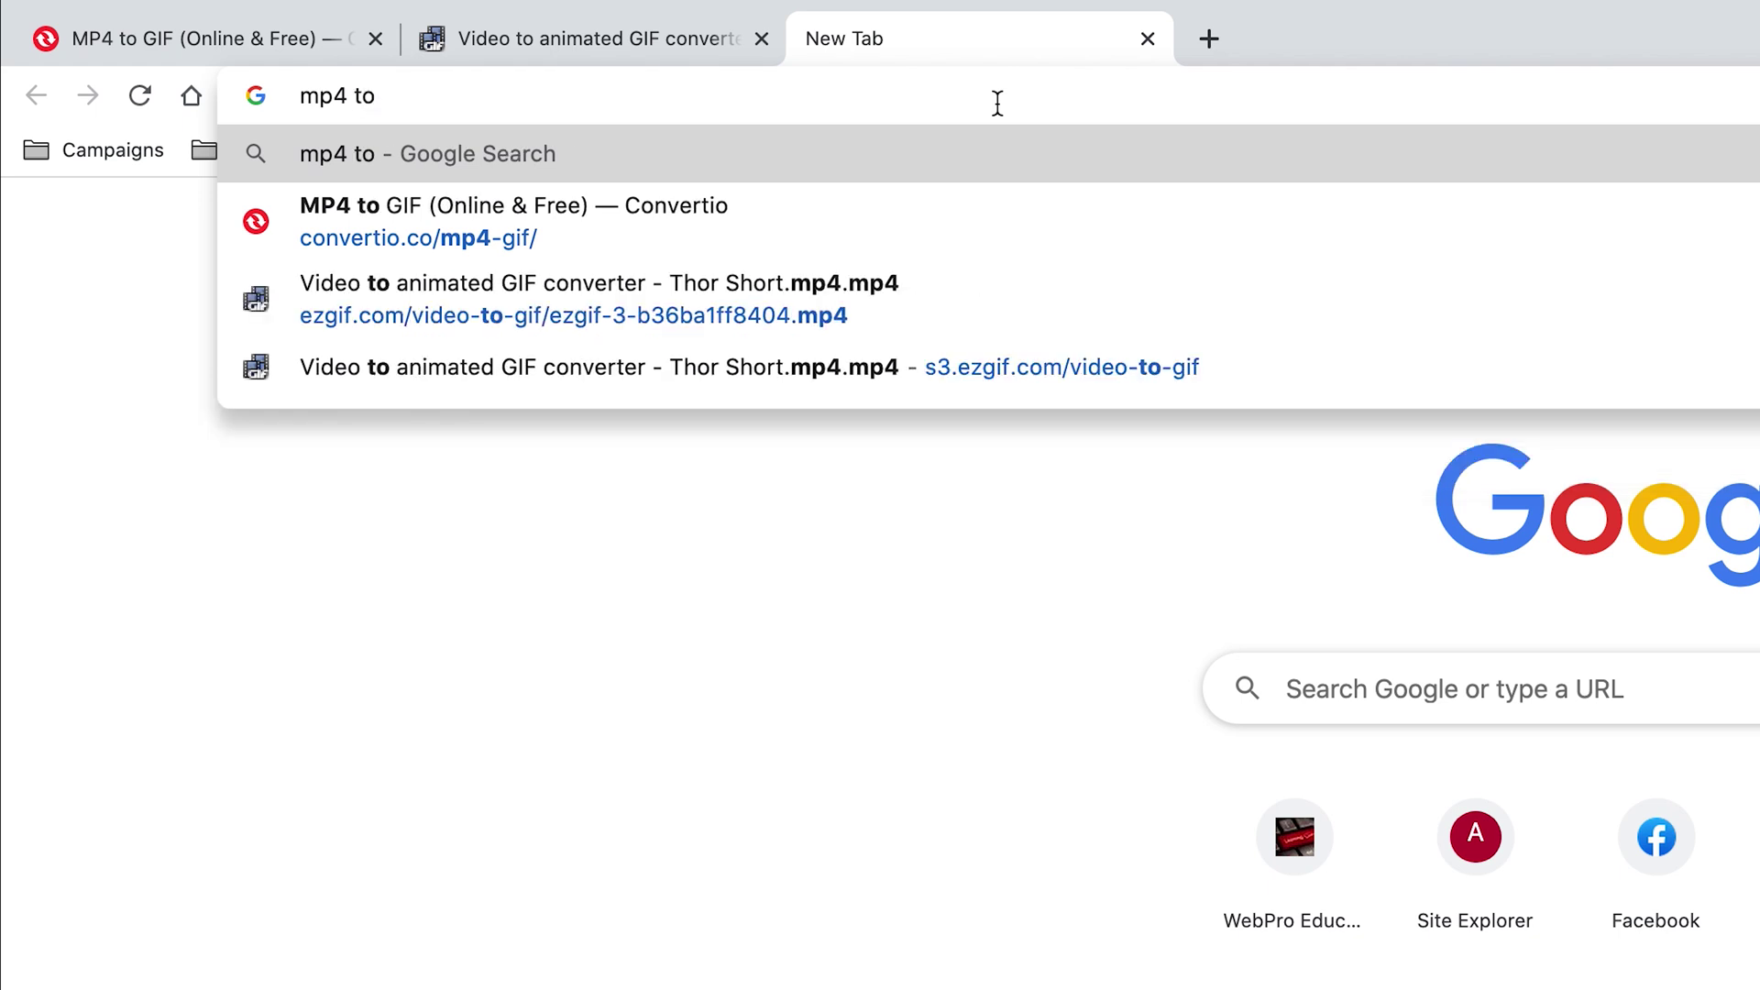
{"action": "type", "text": "gif"}
{"action": "key", "text": "Return"}
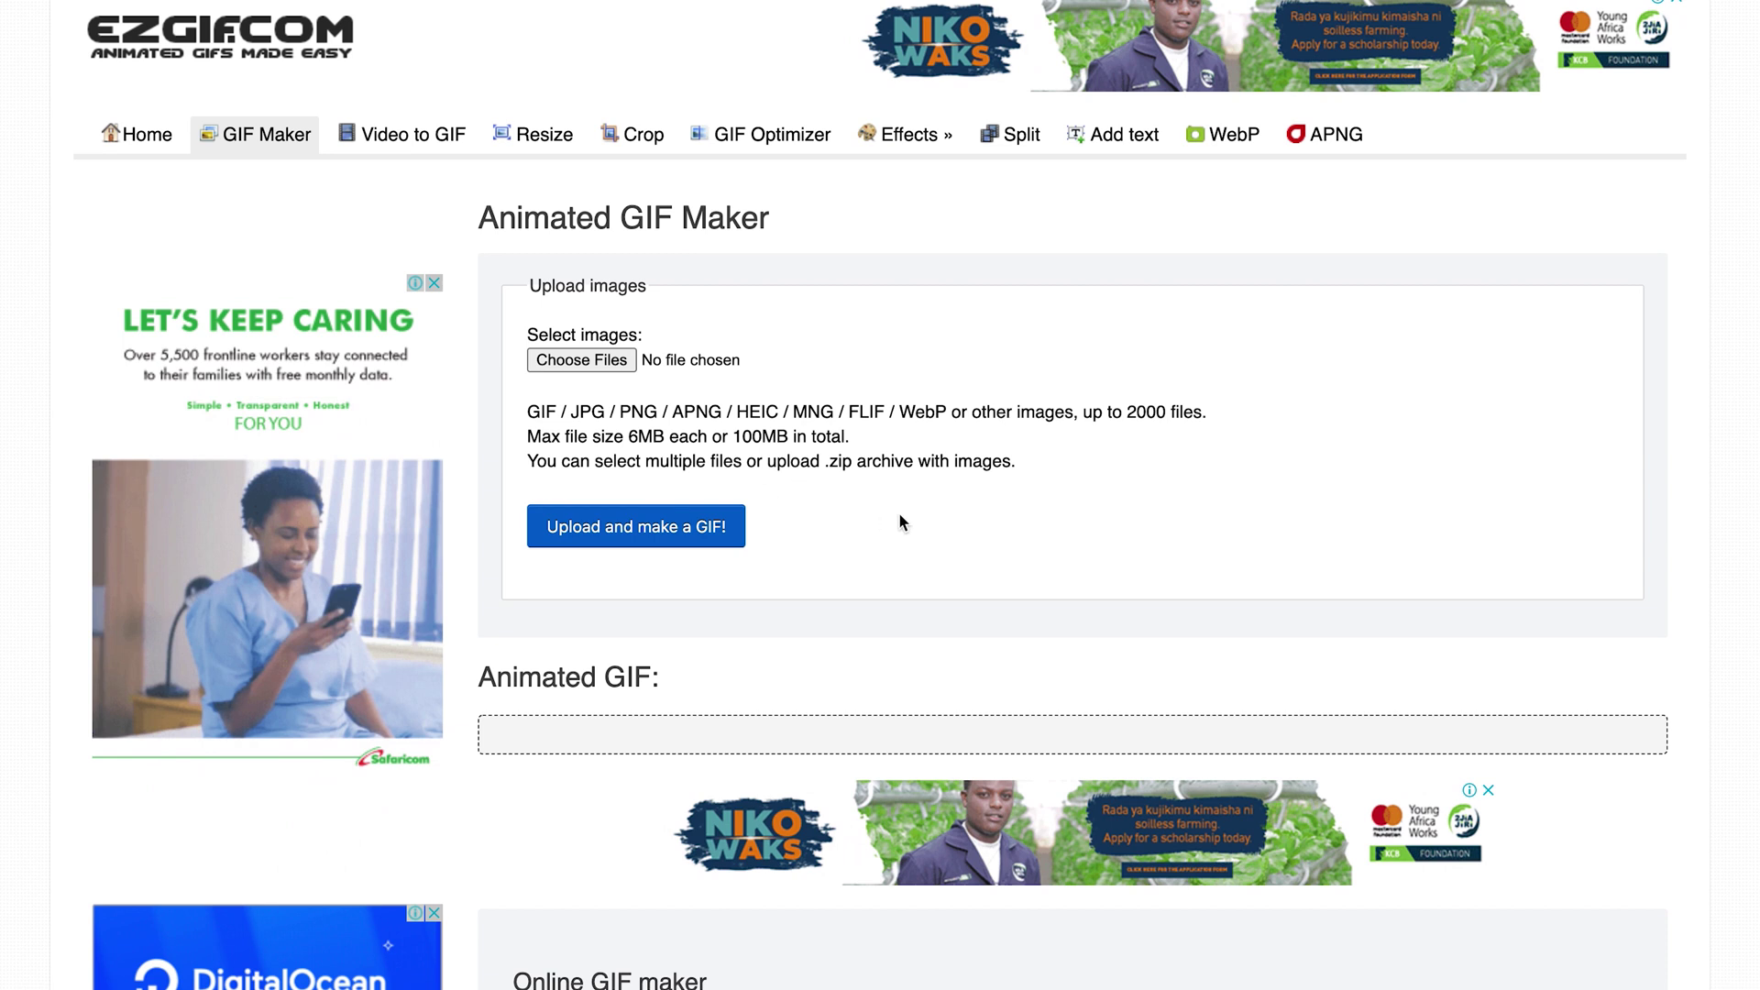
Choose Thor Short.mp4.mp4 from the Desktop and upload it to ezgif's Video to GIF converter.
{"action": "left_click", "coordinate": [587, 360]}
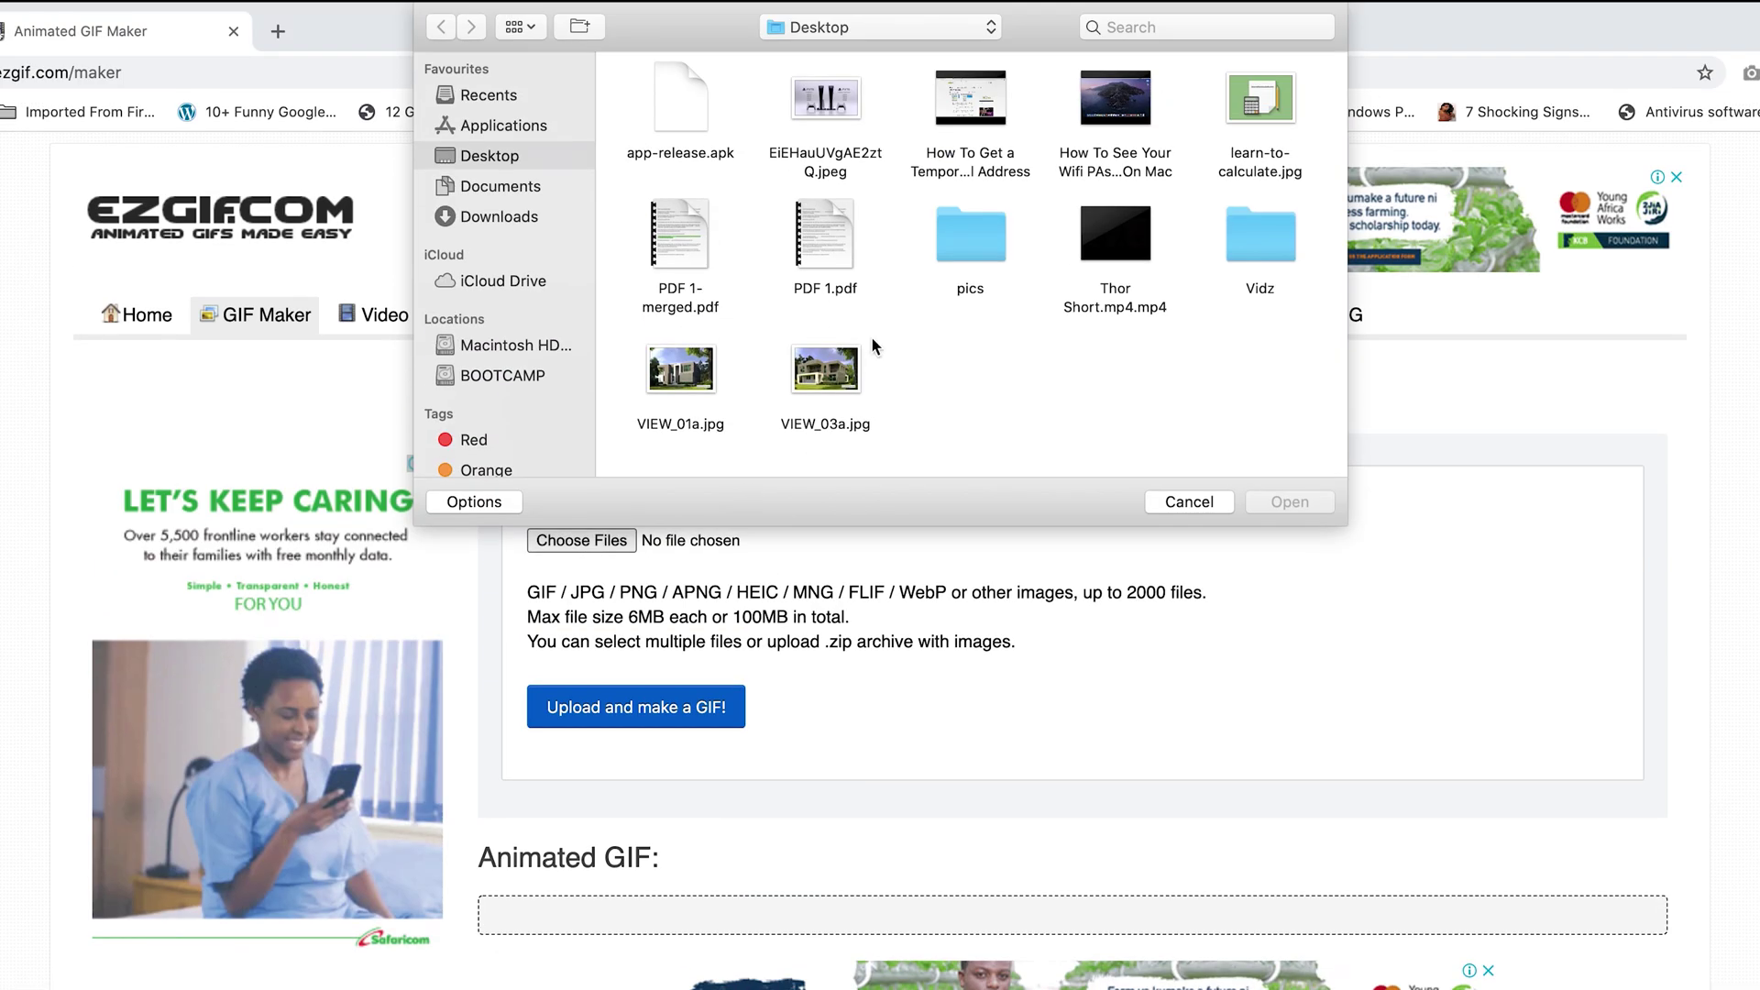
{"action": "left_click", "coordinate": [1092, 244]}
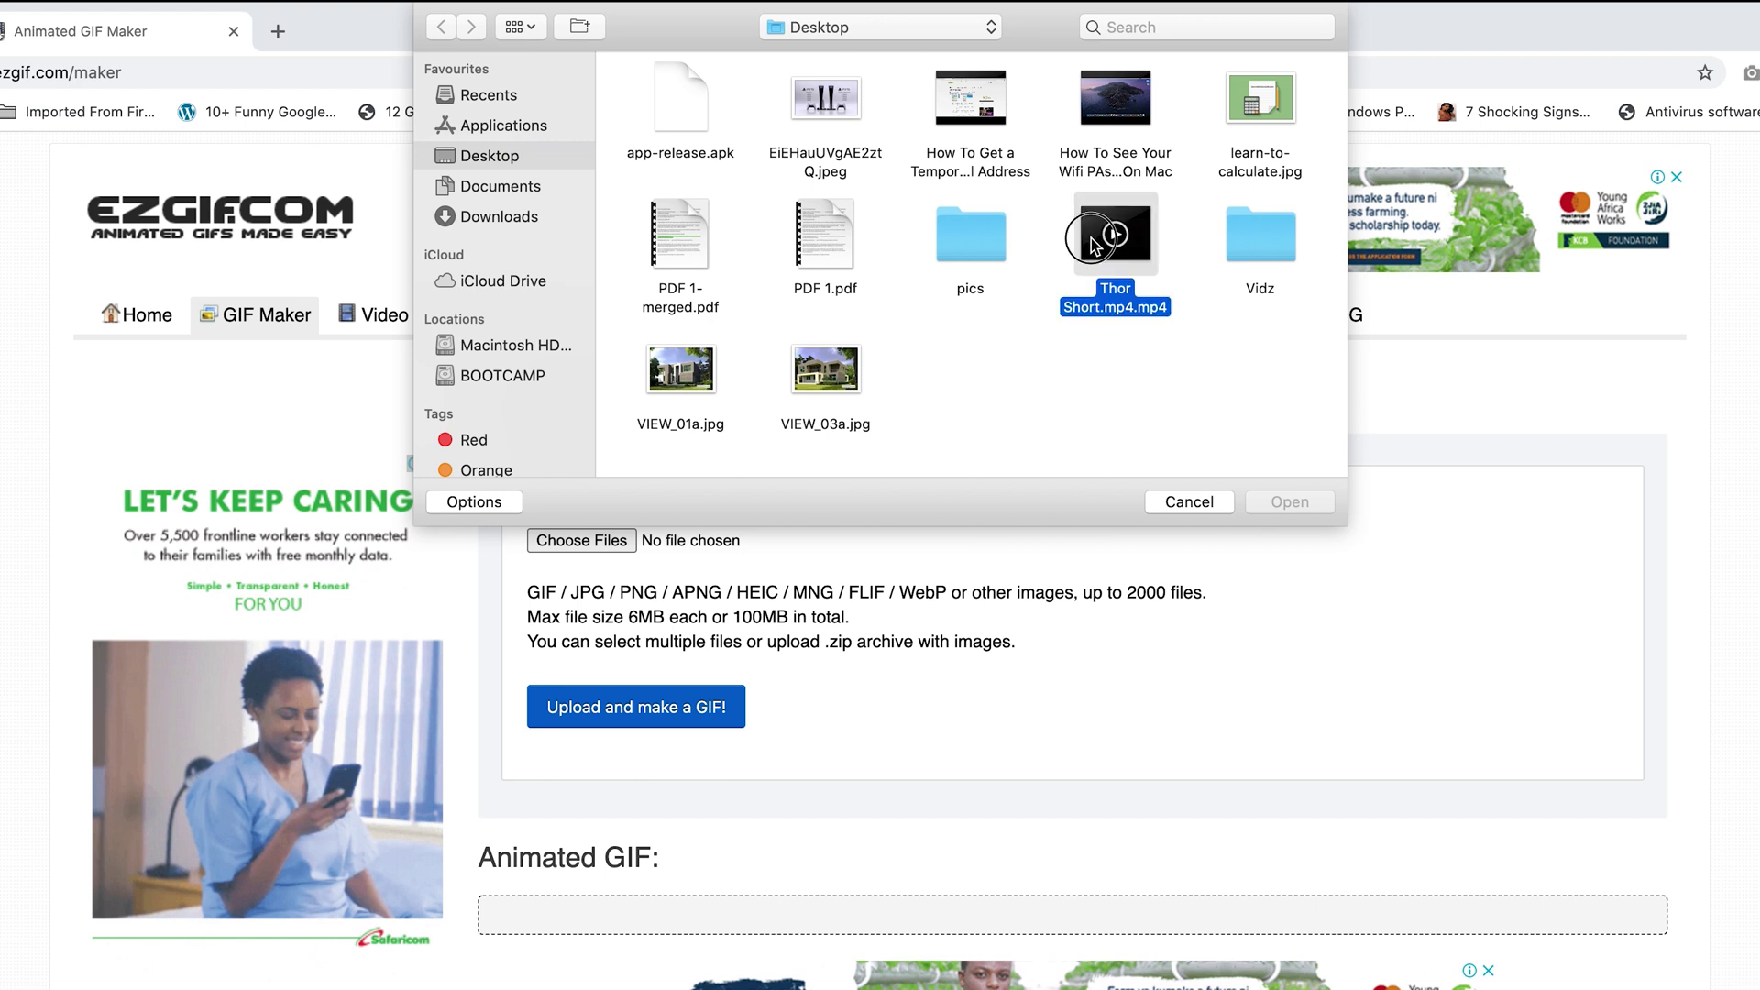
{"action": "left_click", "coordinate": [1263, 502]}
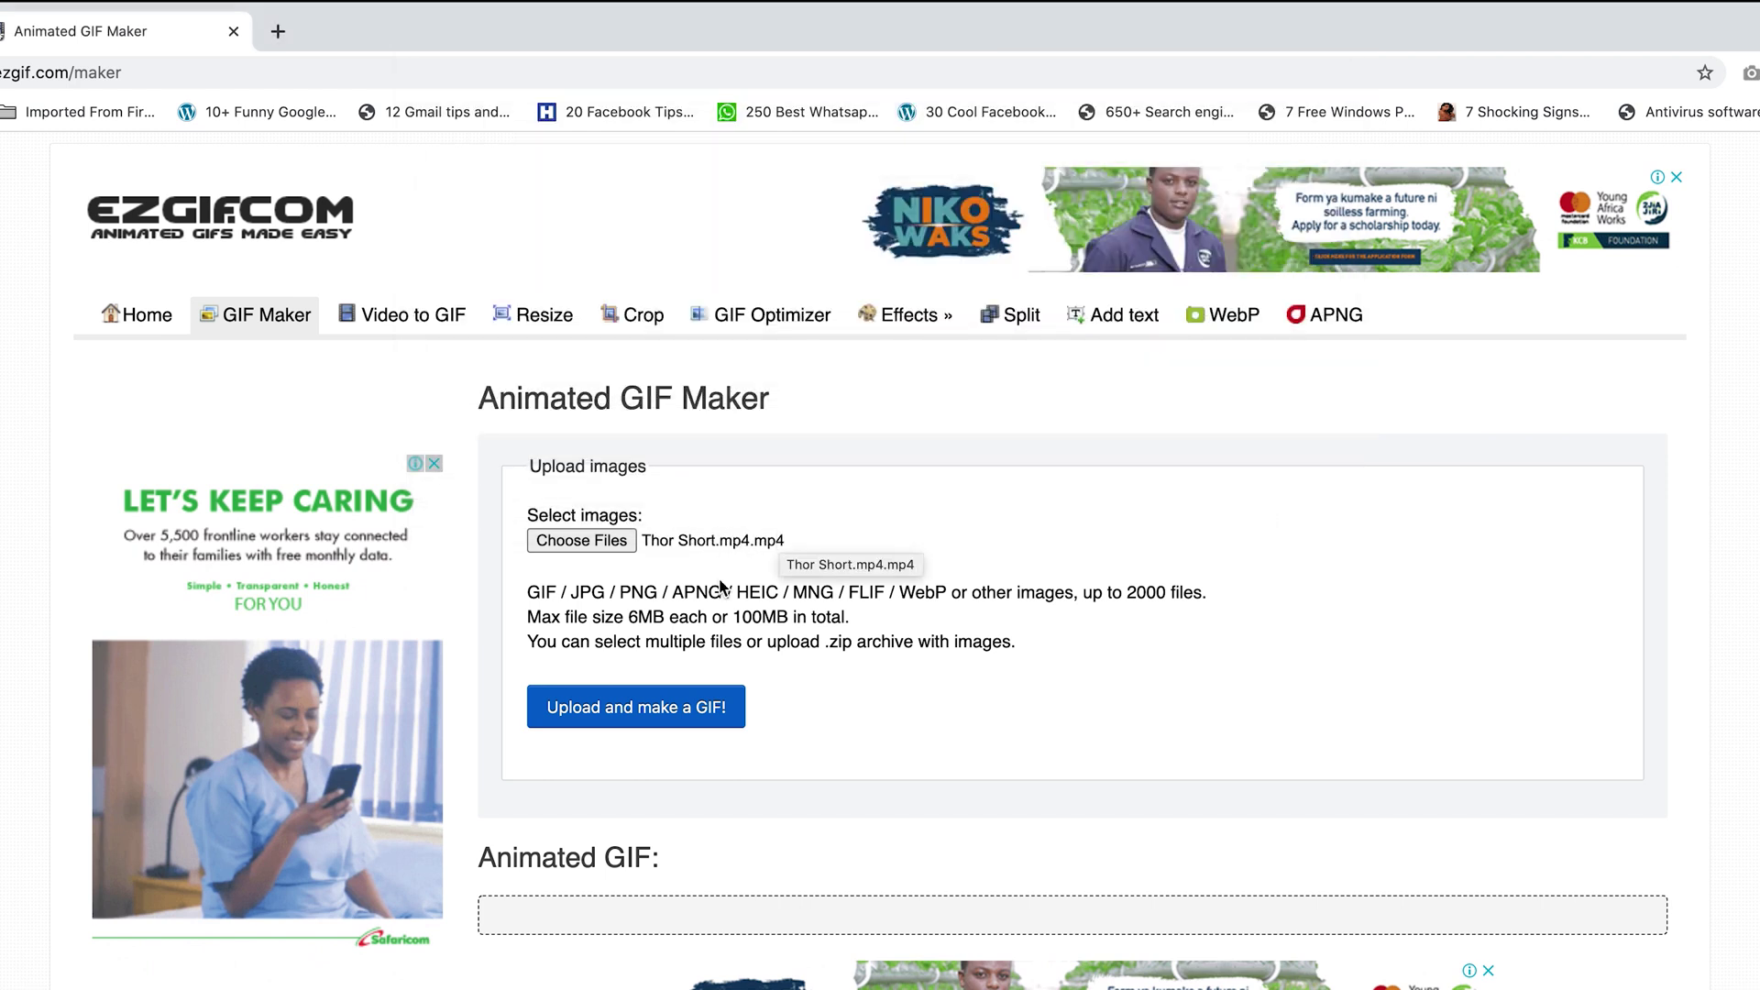
{"action": "left_click", "coordinate": [635, 719]}
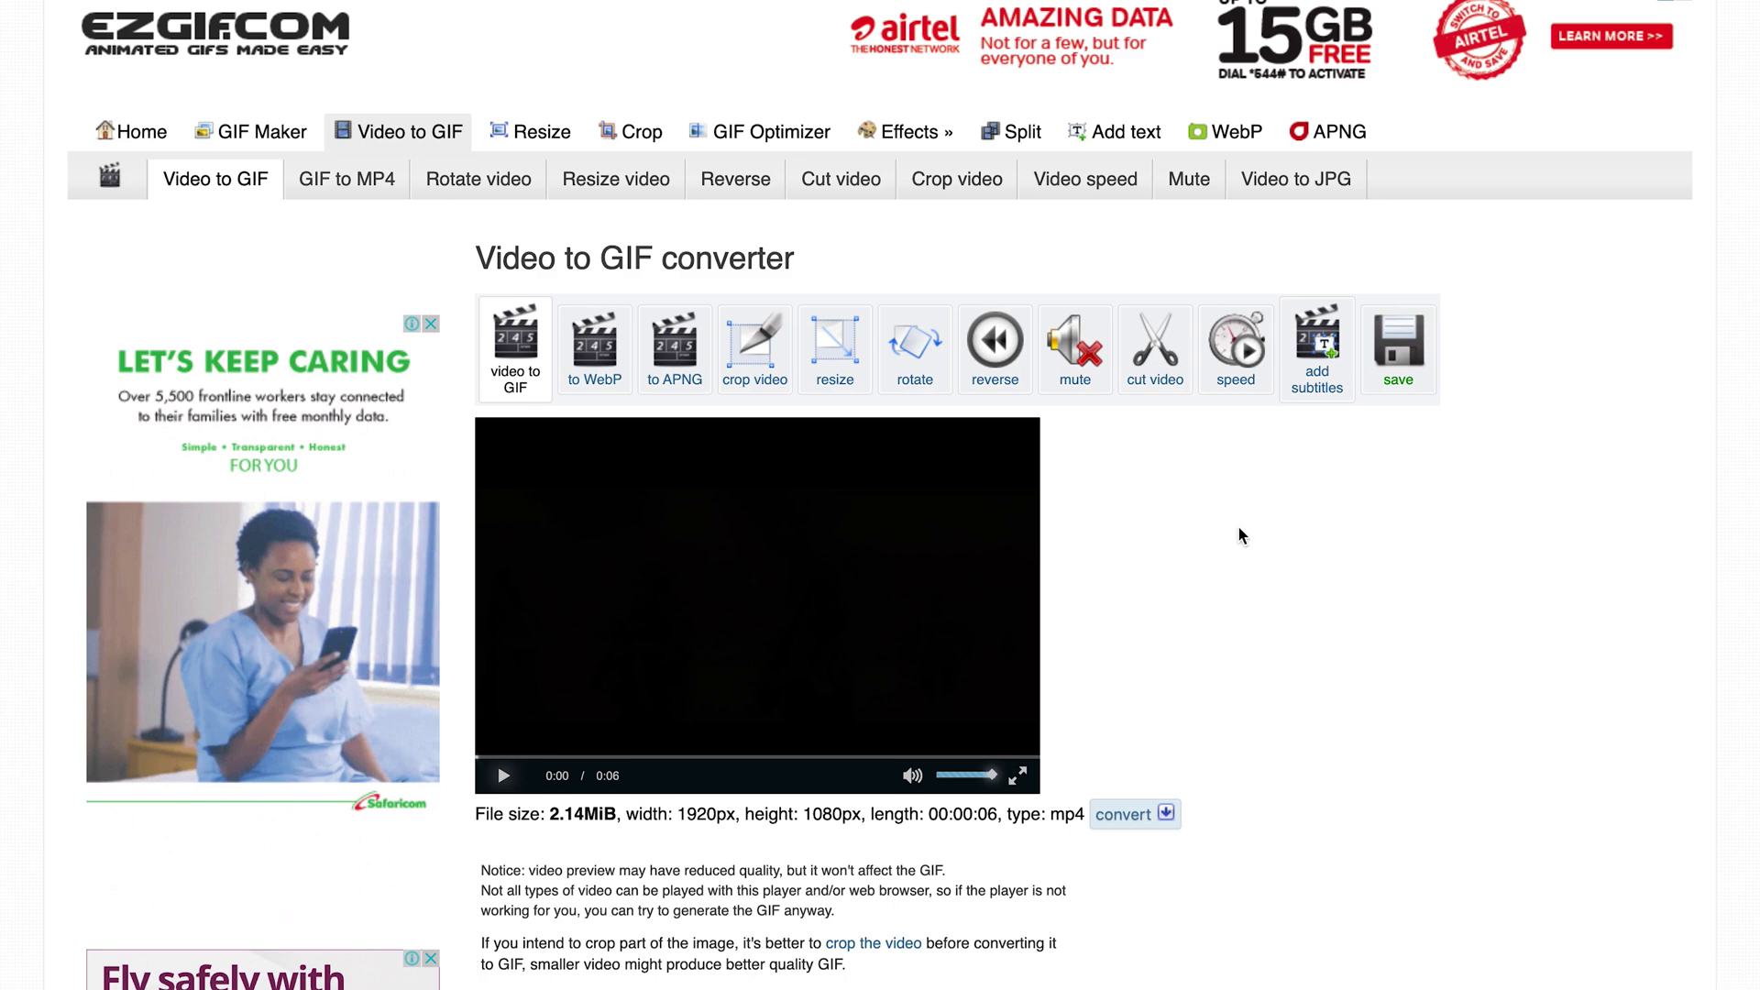
Scroll down to the GIF settings: start 0, end 6.835 s, 10 FPS, FFMPEG method.
{"action": "scroll", "coordinate": [1238, 529], "scroll_direction": "down", "scroll_amount": 5}
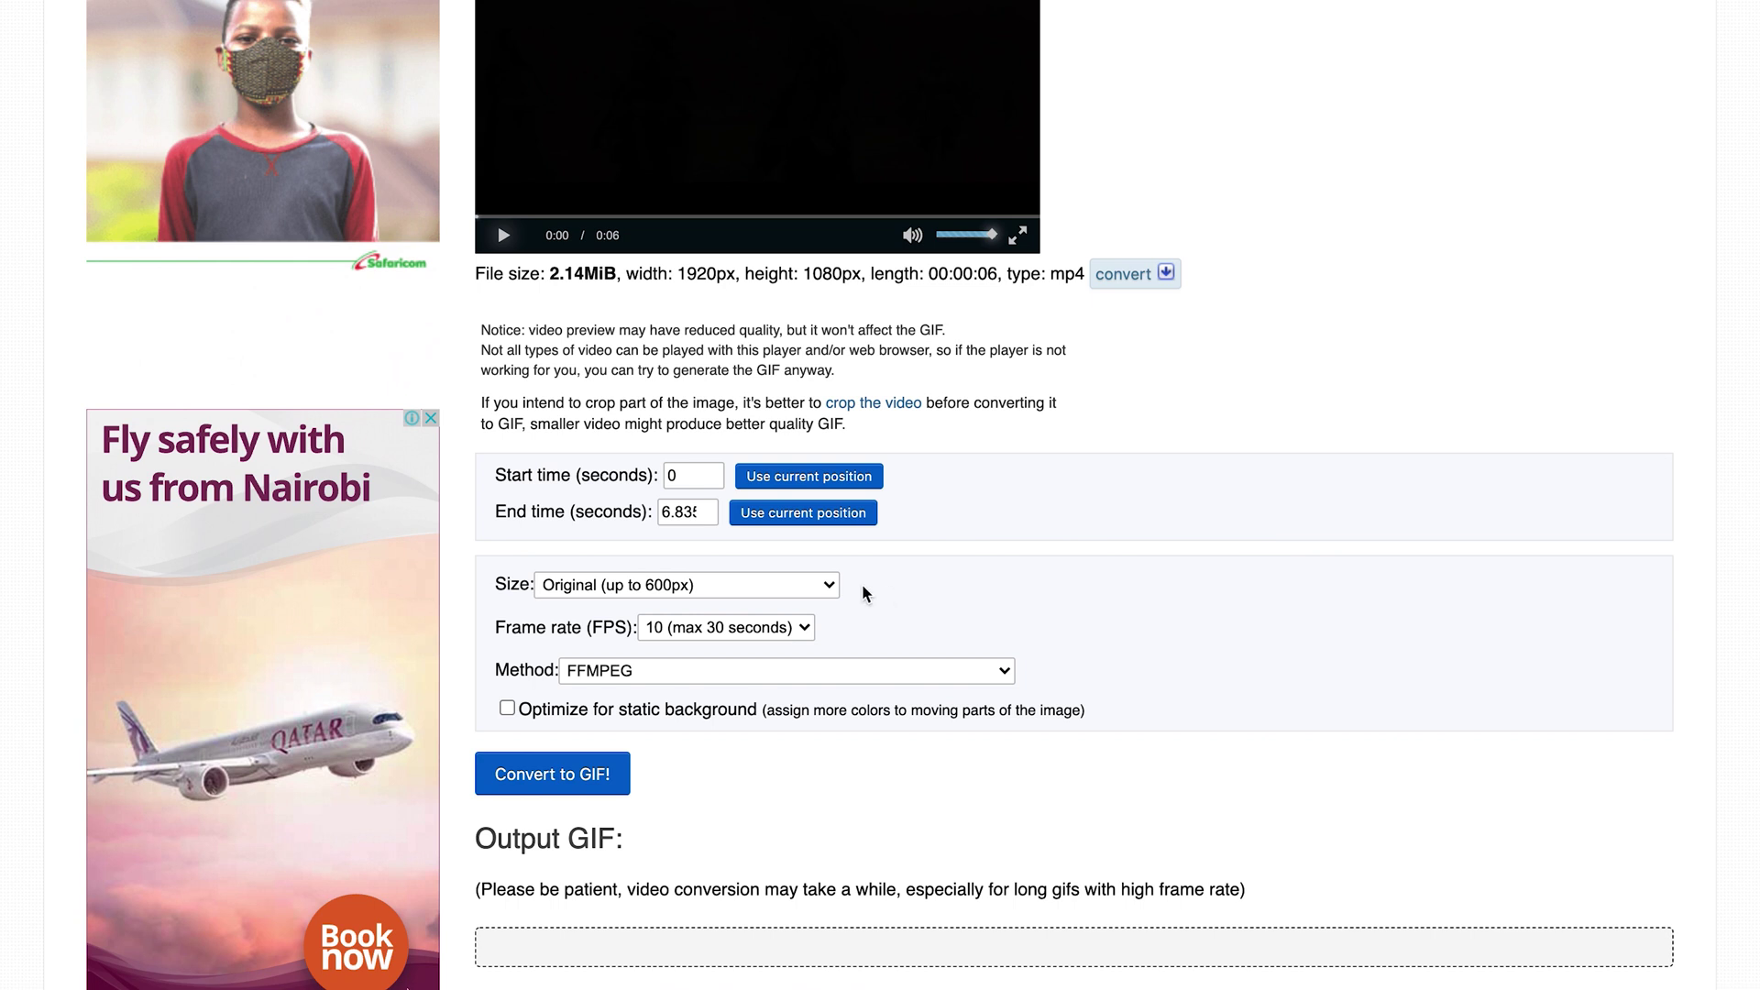
Keep the output size on Original (up to 600px) and run Convert to GIF.
{"action": "left_click", "coordinate": [830, 585]}
{"action": "left_click", "coordinate": [982, 587]}
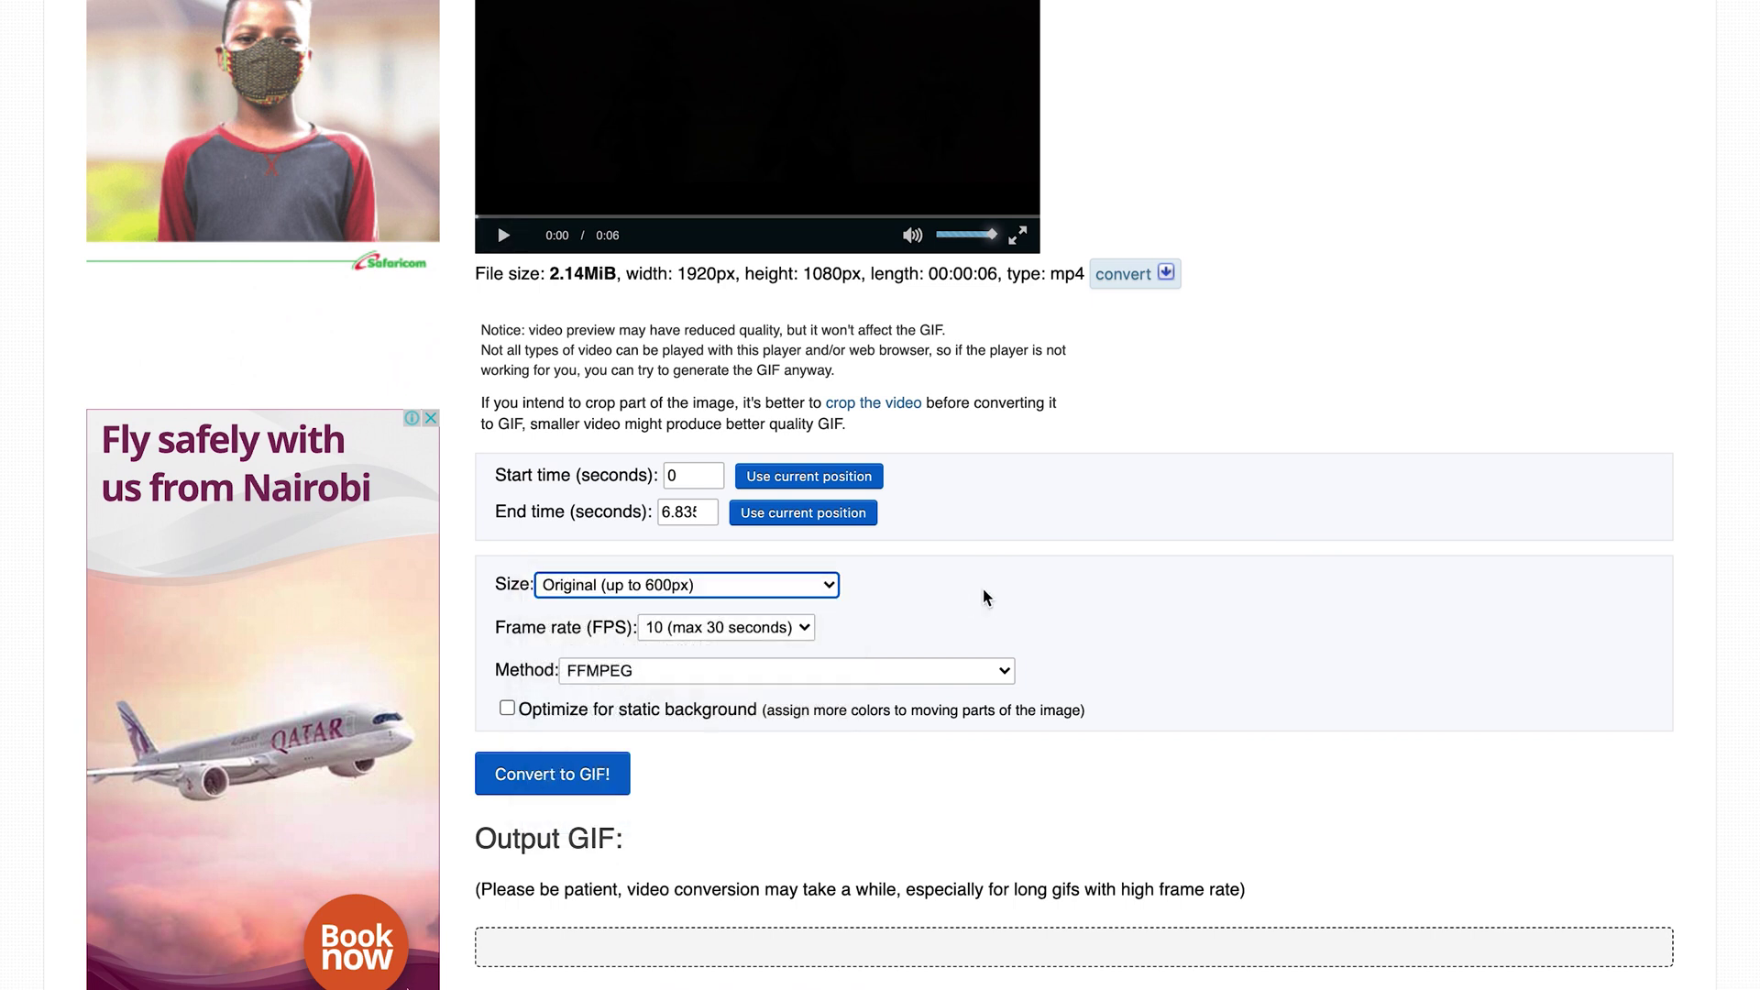
{"action": "scroll", "coordinate": [1133, 520], "scroll_direction": "up", "scroll_amount": 2}
{"action": "scroll", "coordinate": [1137, 550], "scroll_direction": "down", "scroll_amount": 3}
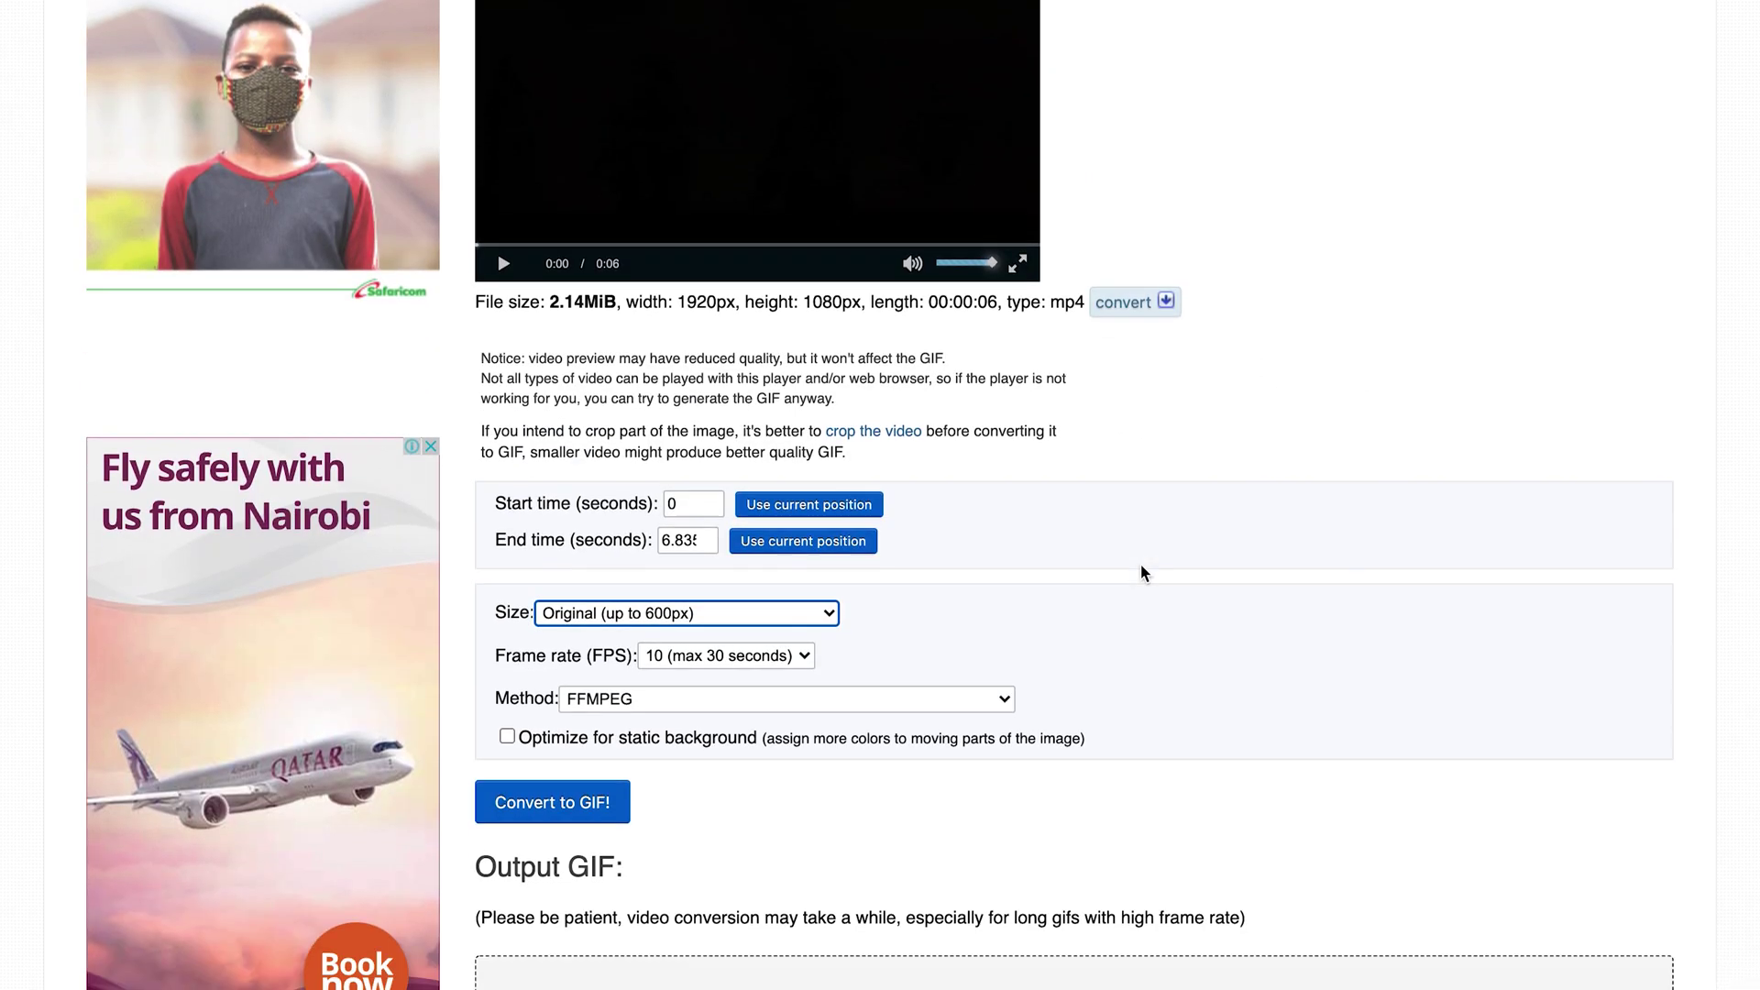
{"action": "left_click", "coordinate": [543, 706]}
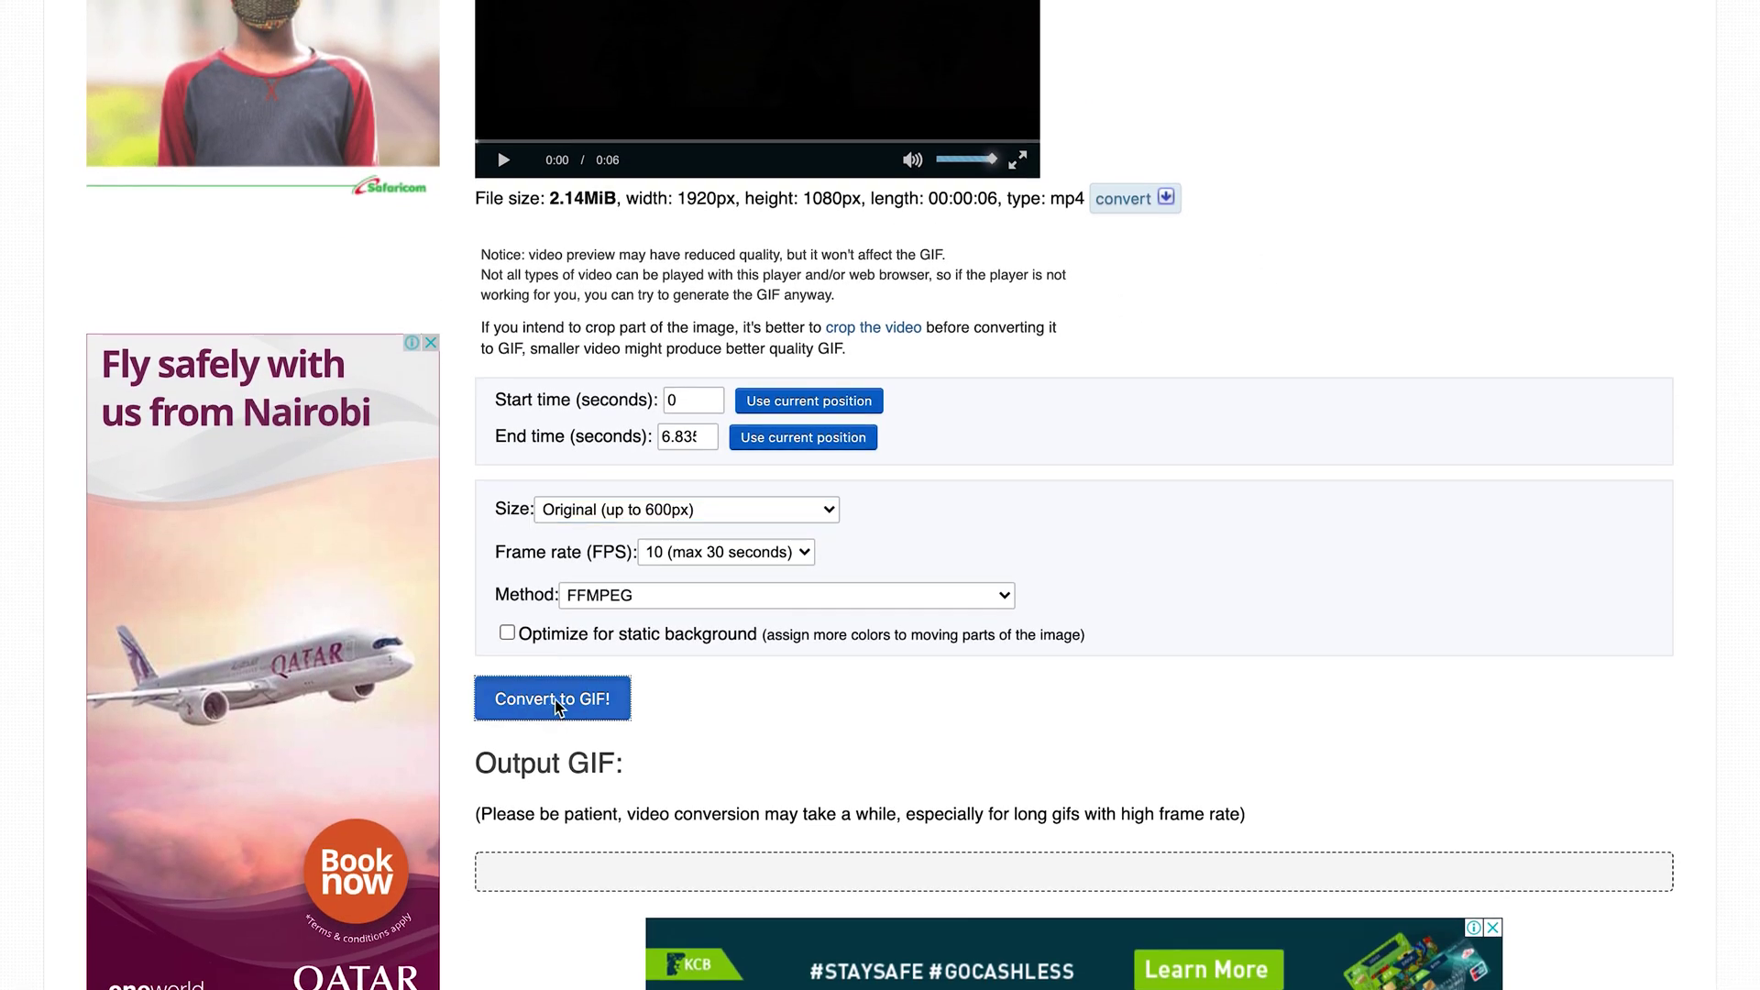
Scroll down to the finished 4.34MiB, 600×338, 68-frame output GIF as it plays.
{"action": "scroll", "coordinate": [898, 699], "scroll_direction": "down", "scroll_amount": 3}
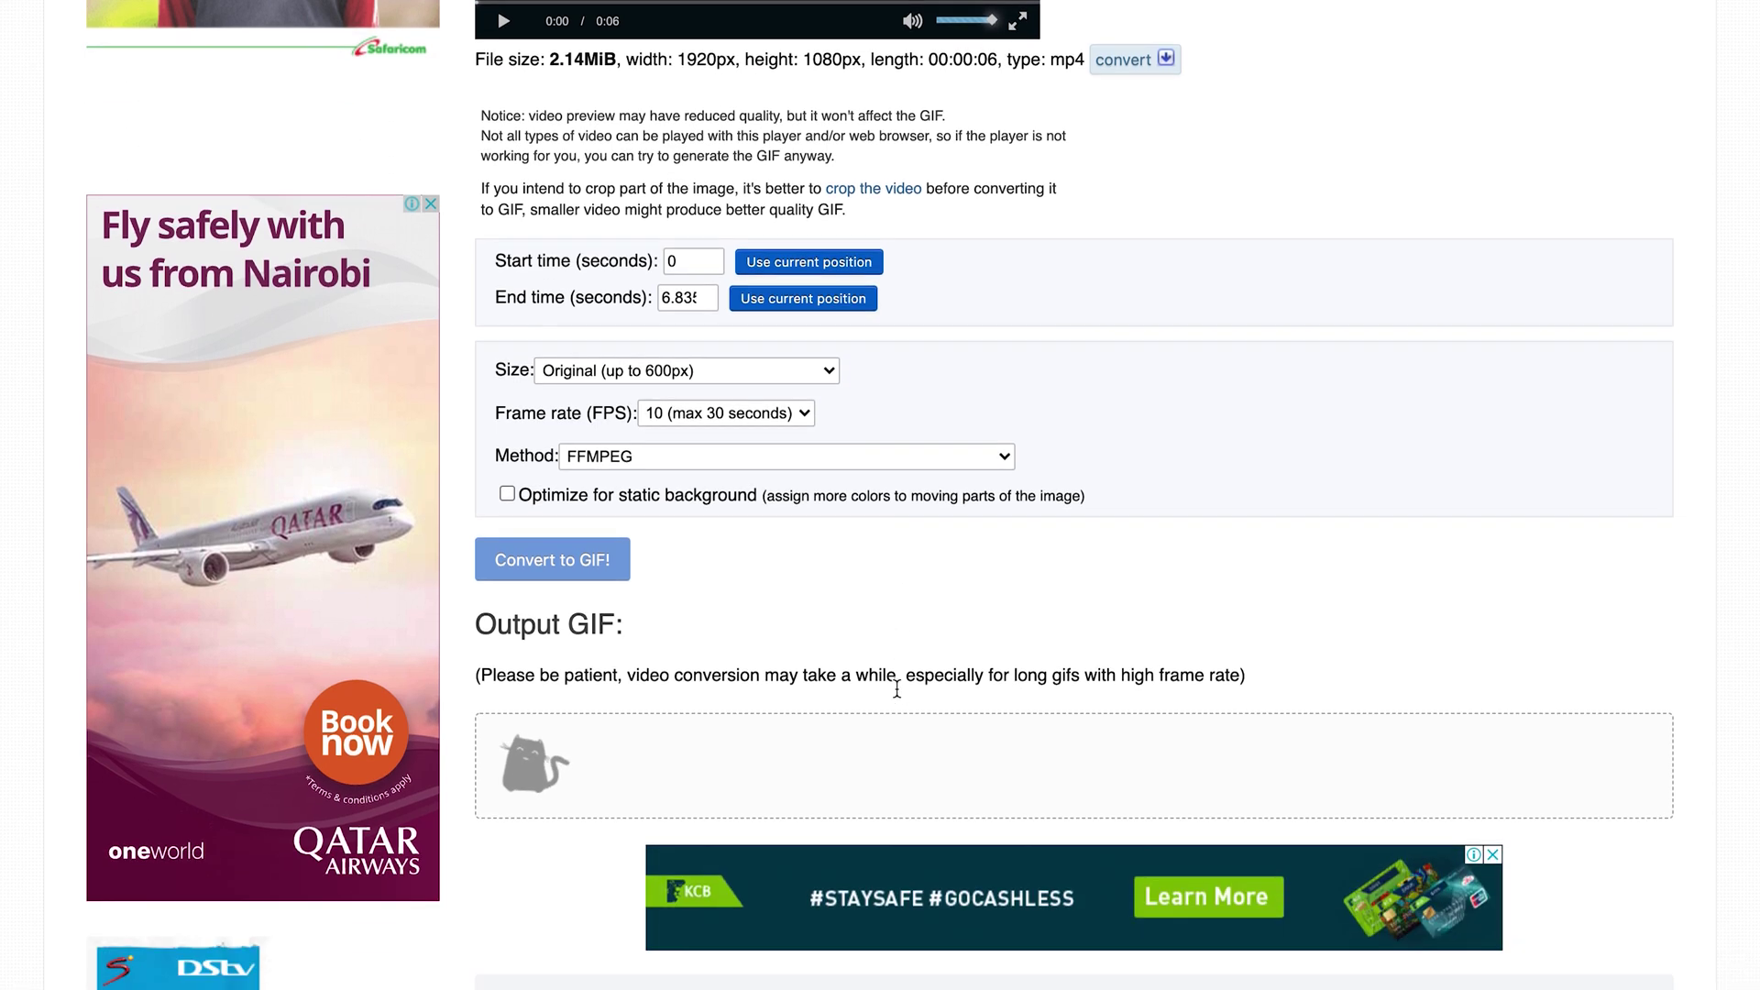
{"action": "scroll", "coordinate": [938, 649], "scroll_direction": "down", "scroll_amount": 6}
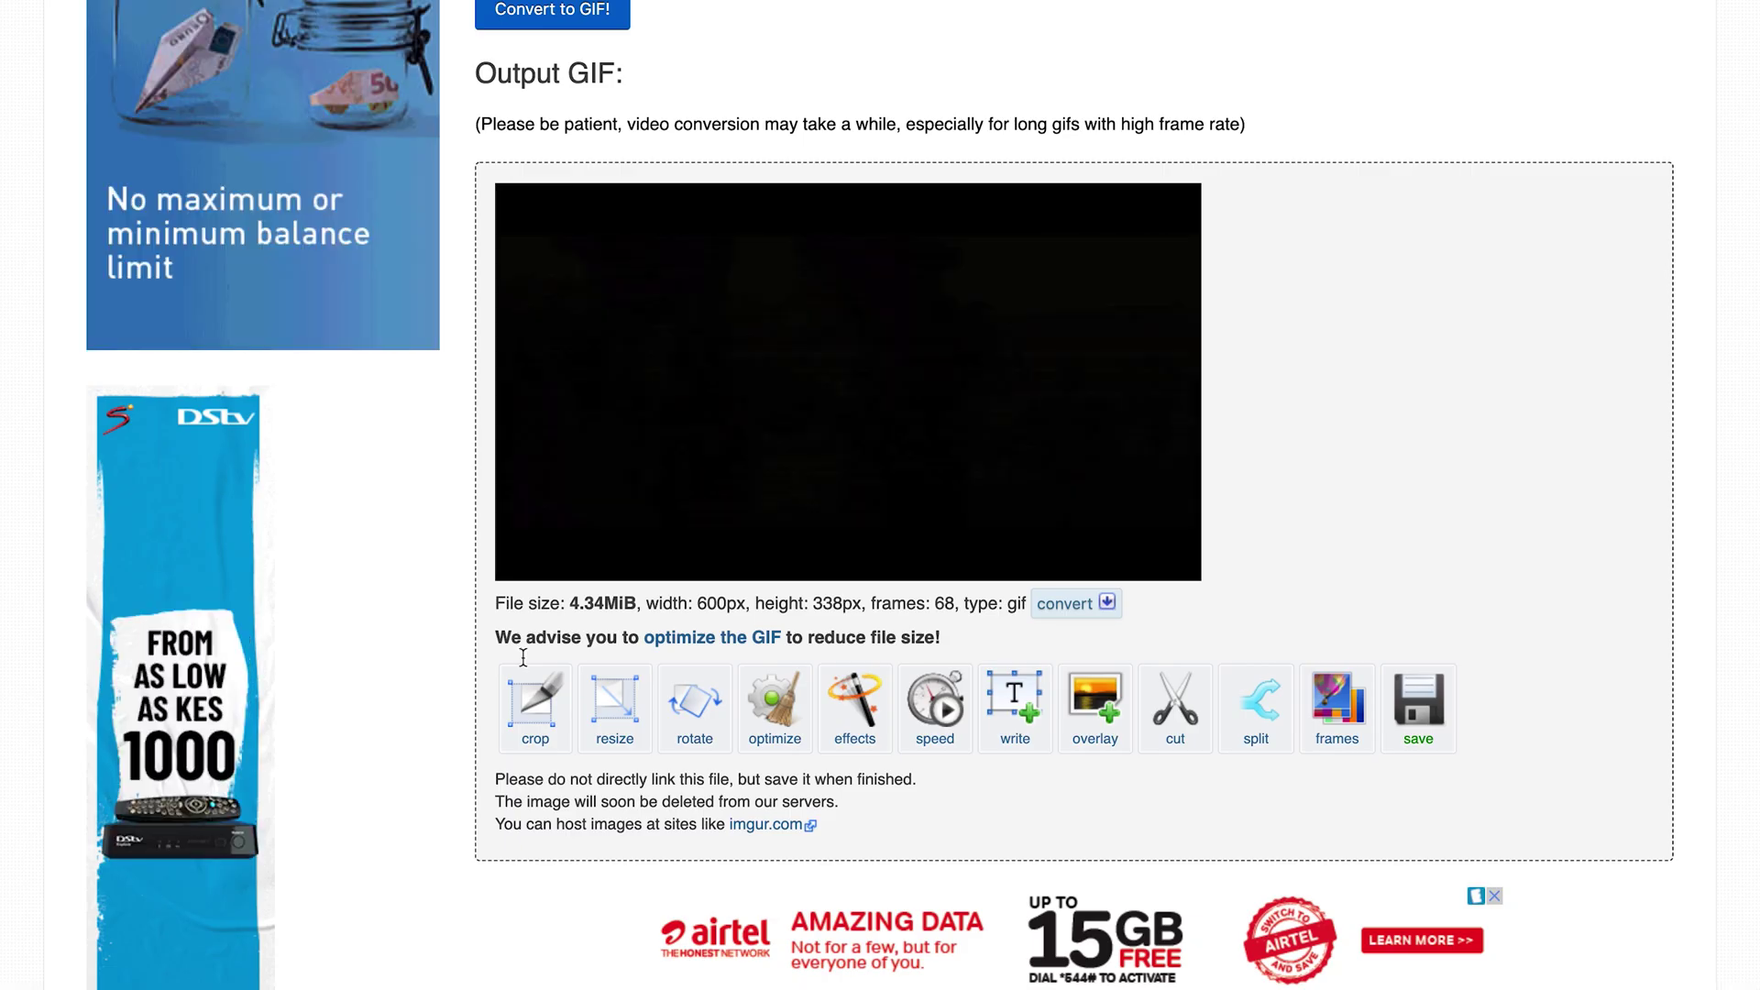
{"action": "scroll", "coordinate": [543, 696], "scroll_direction": "down", "scroll_amount": 1}
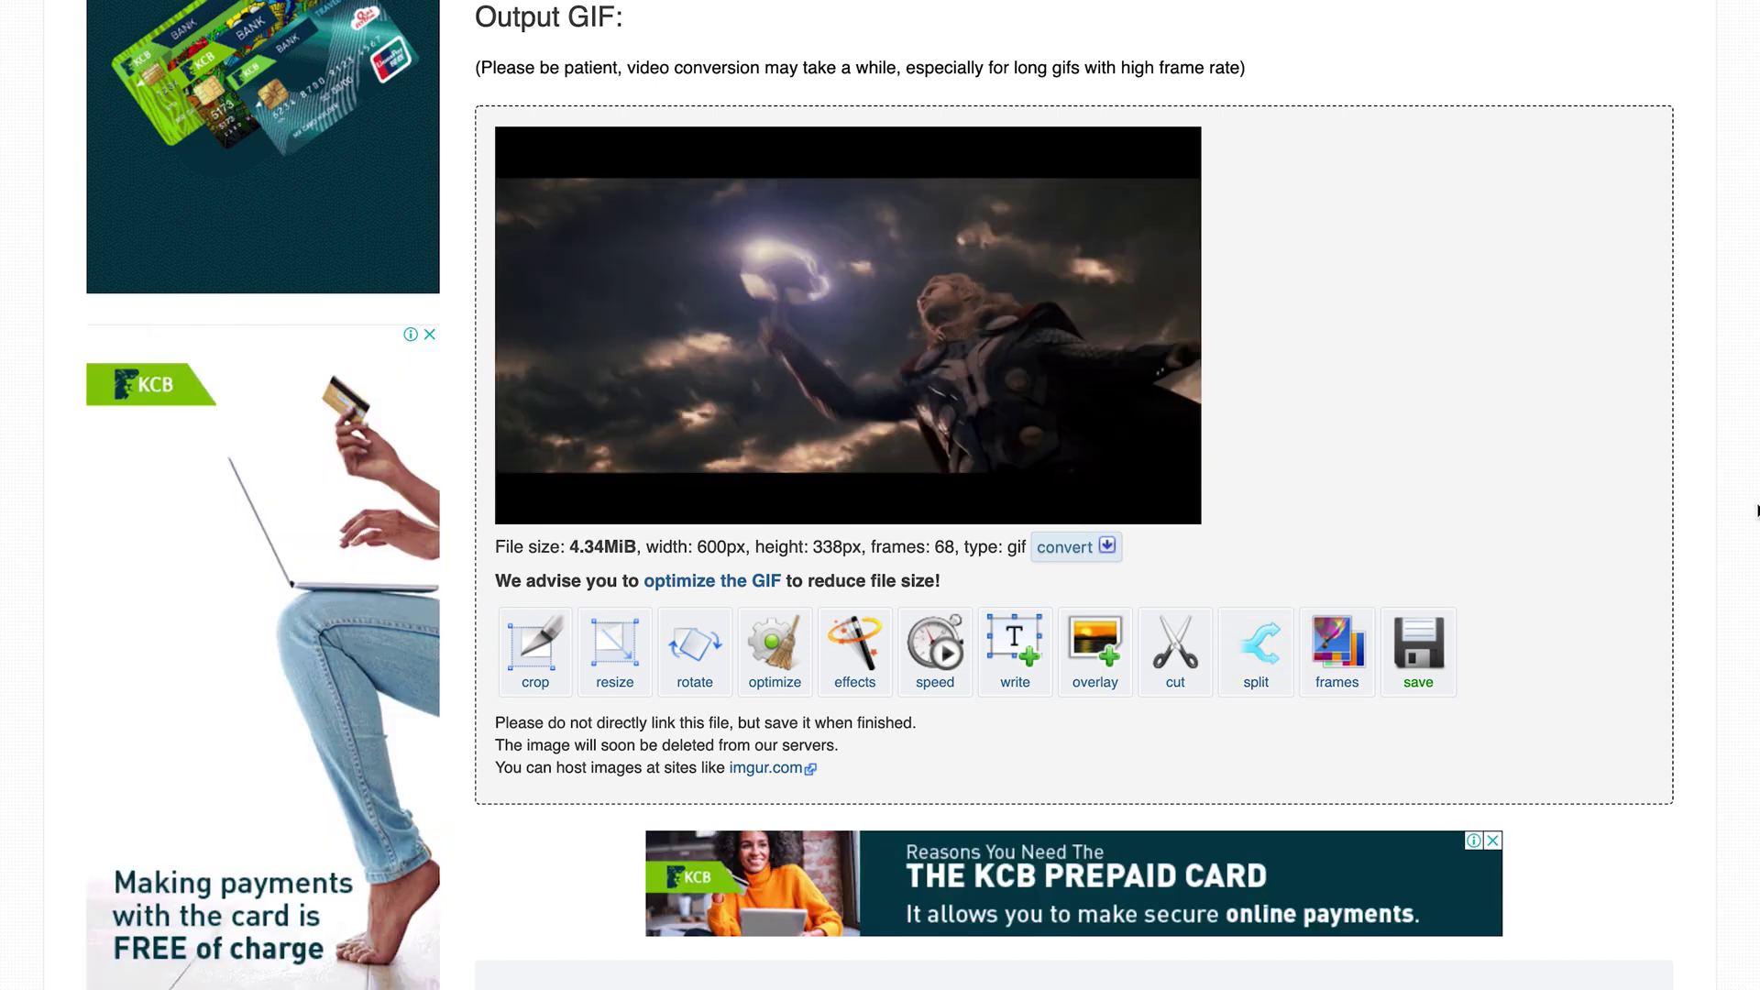
{"action": "scroll", "coordinate": [1301, 483], "scroll_direction": "down", "scroll_amount": 3}
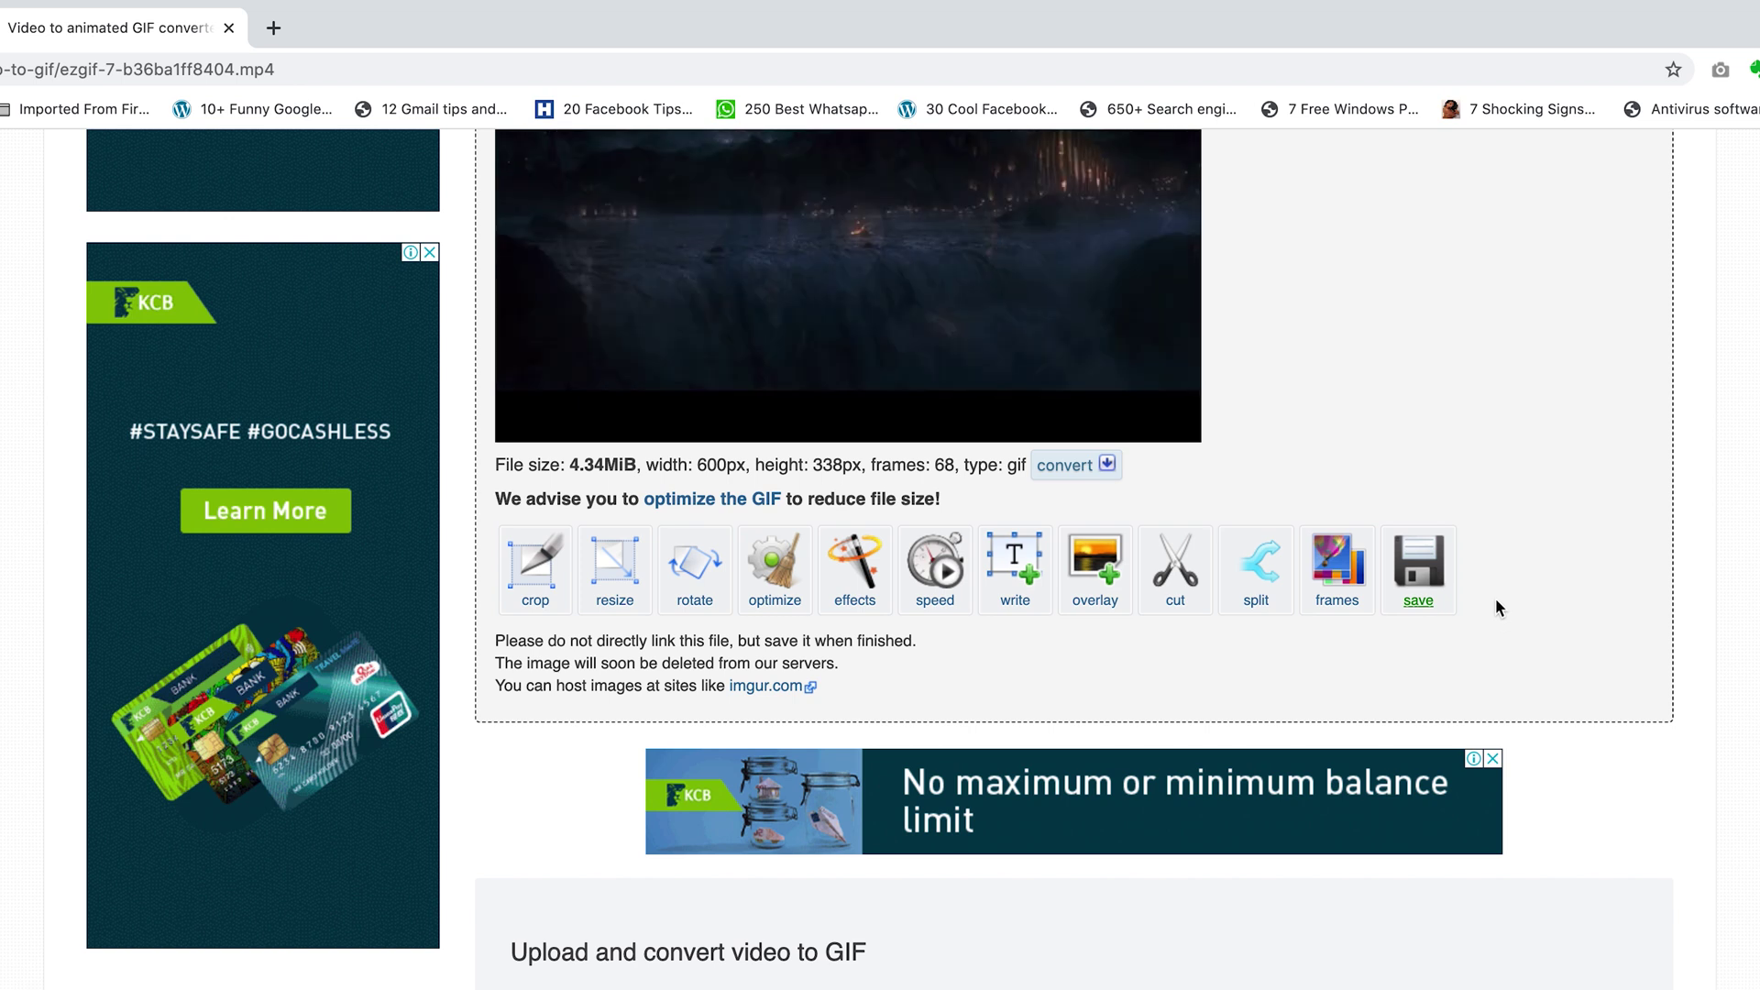
Save the output as ezgif.com-video-to-gif.gif on the desktop and drag it next to Thor Short.mp4.
{"action": "left_click", "coordinate": [1418, 571]}
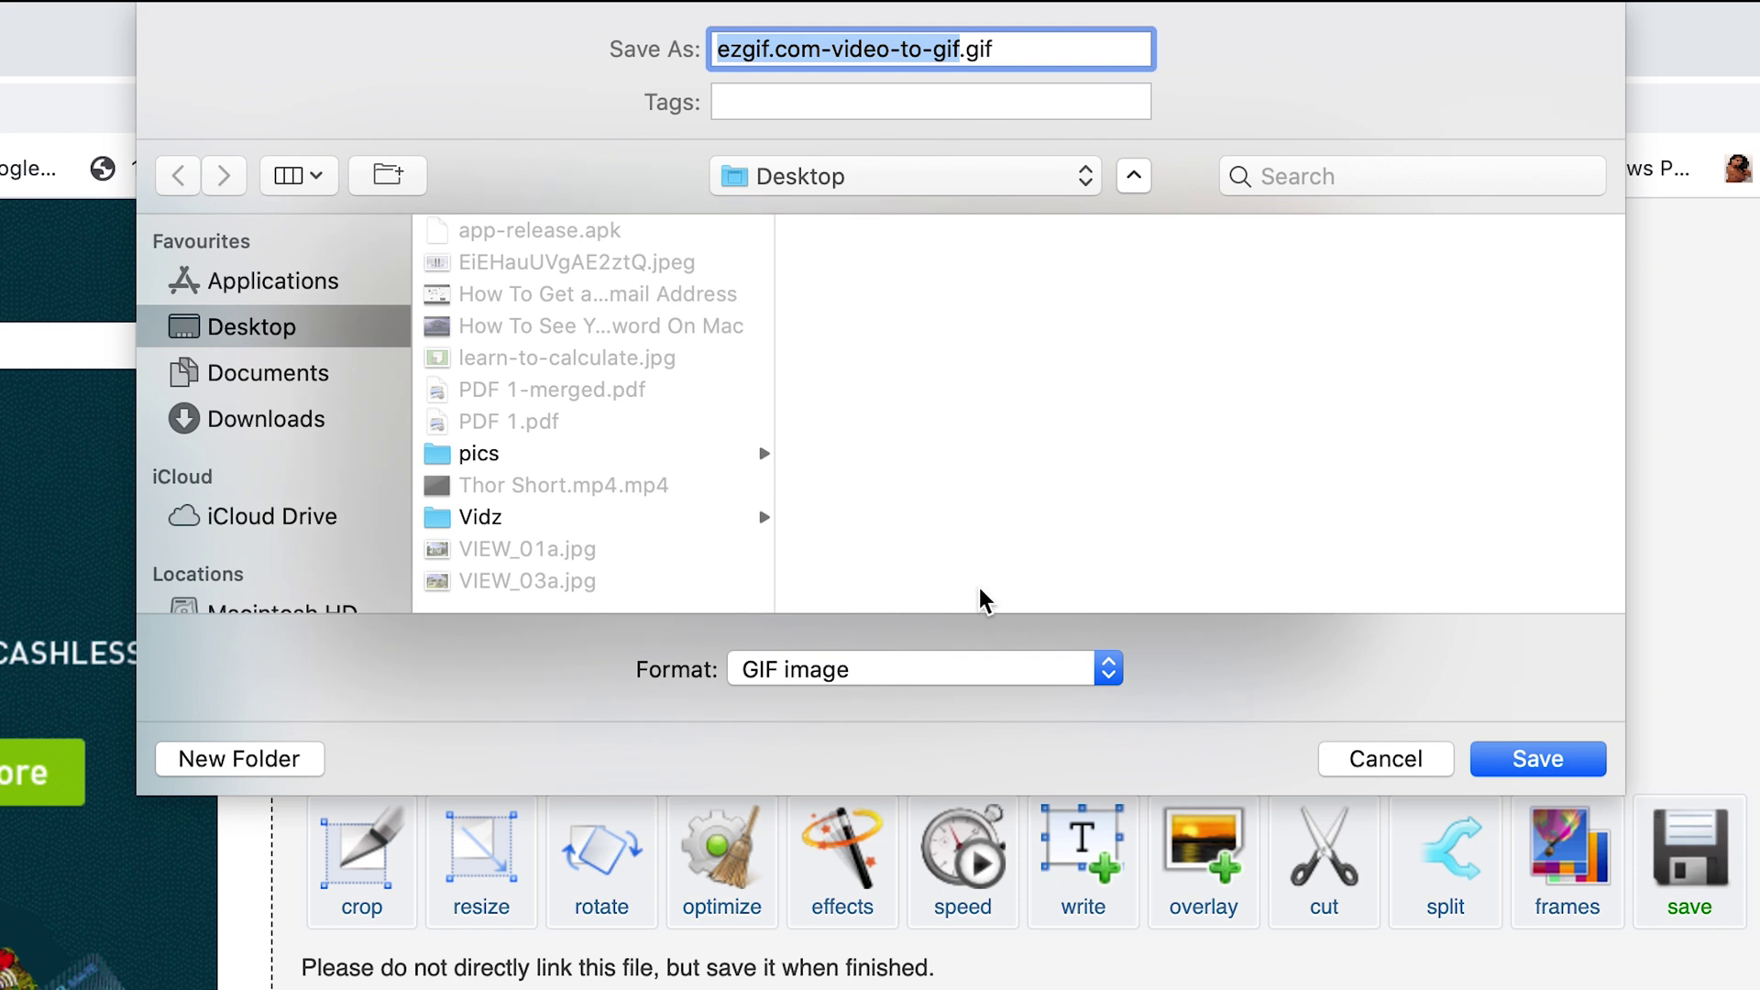
{"action": "left_click", "coordinate": [1532, 760]}
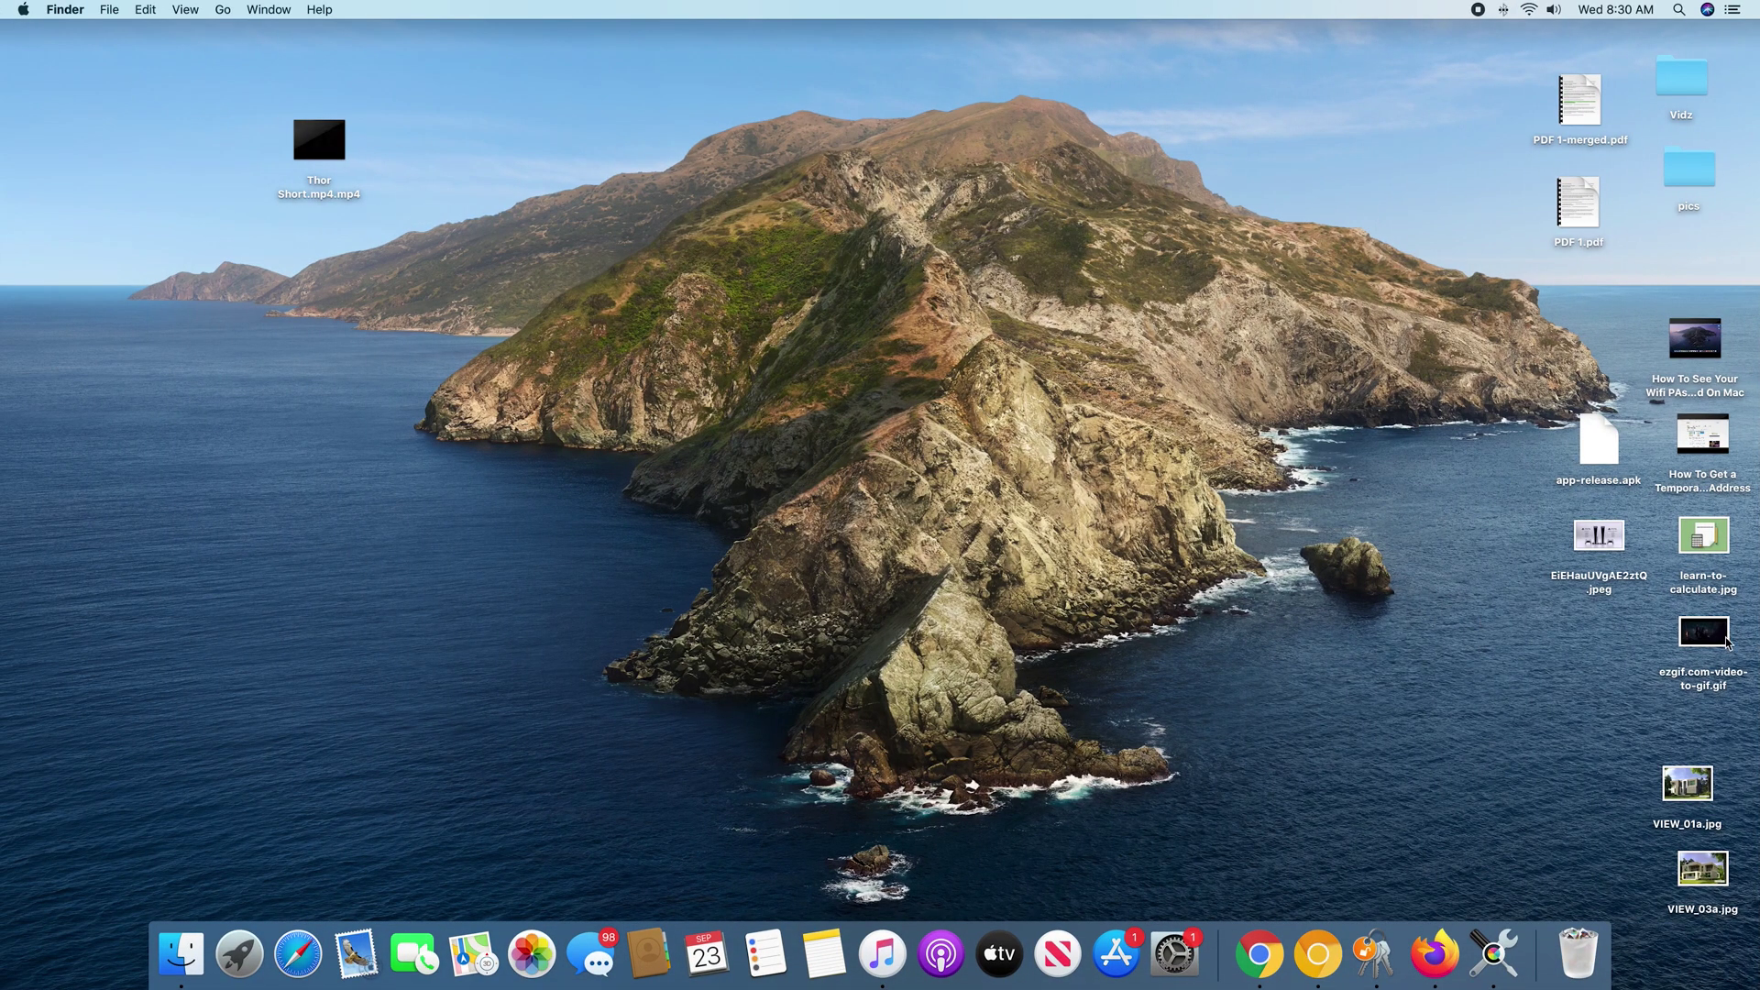
{"action": "left_click_drag", "start_coordinate": [1727, 642], "coordinate": [489, 161]}
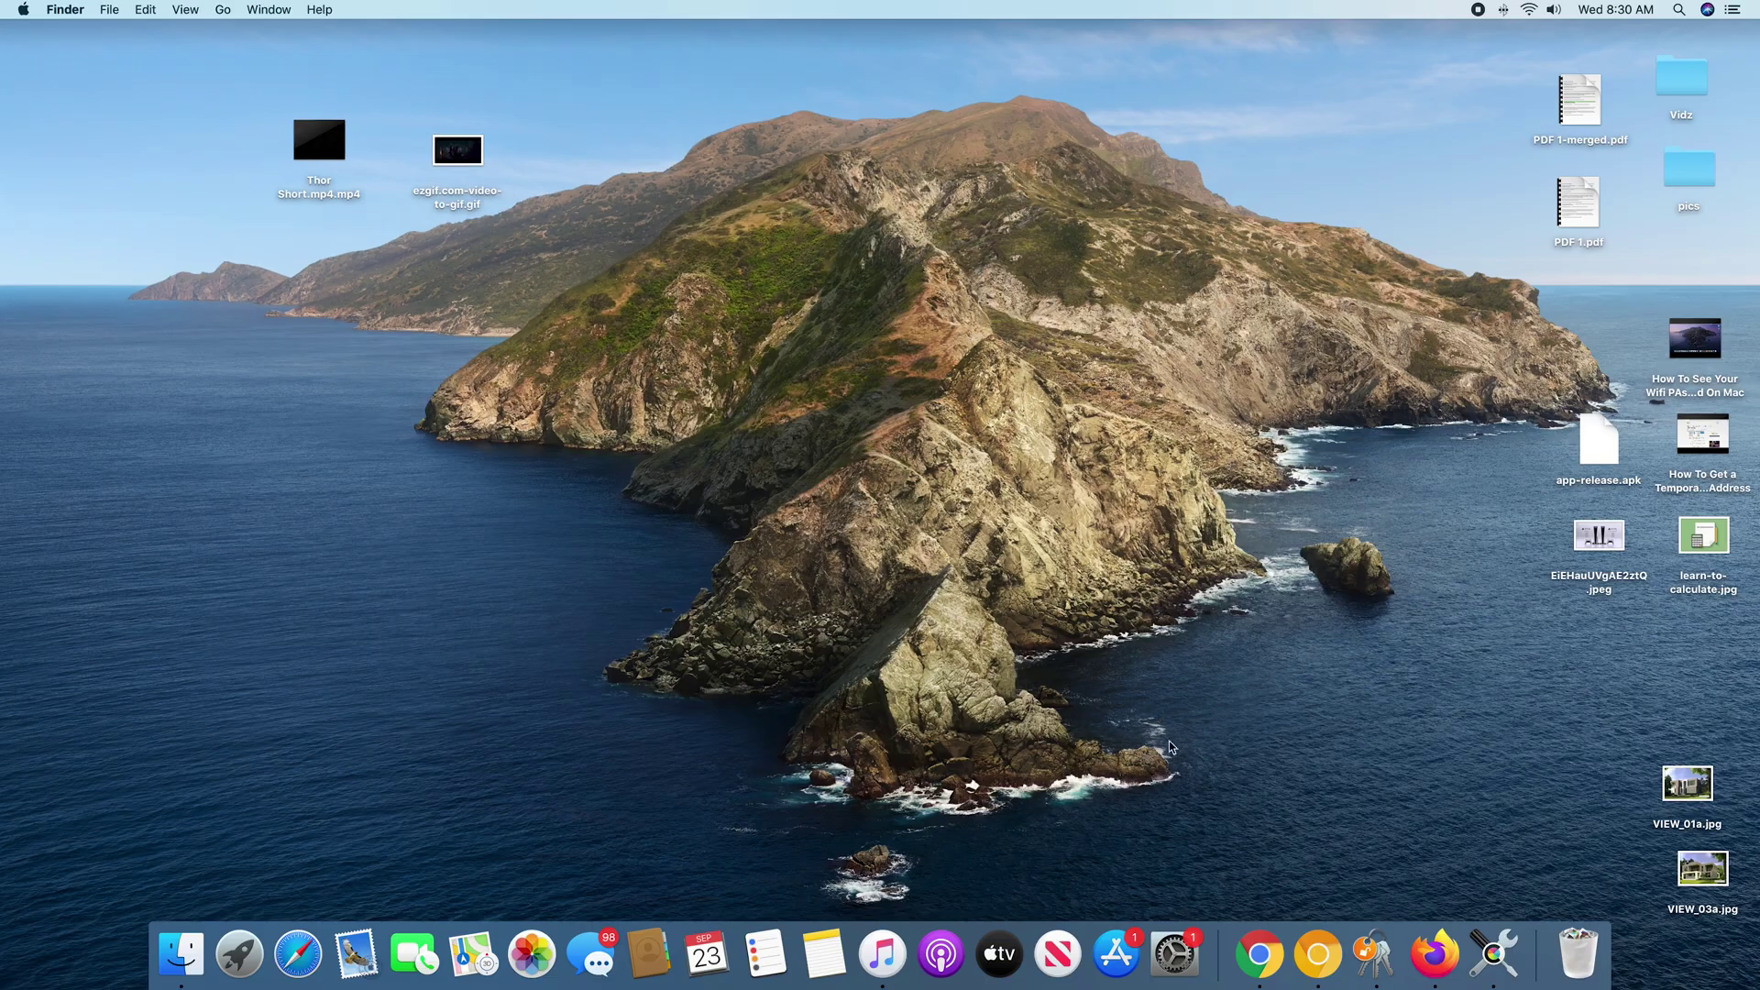
Return to Chrome and start a new empty tab for viewing the saved GIF.
{"action": "left_click", "coordinate": [1259, 953]}
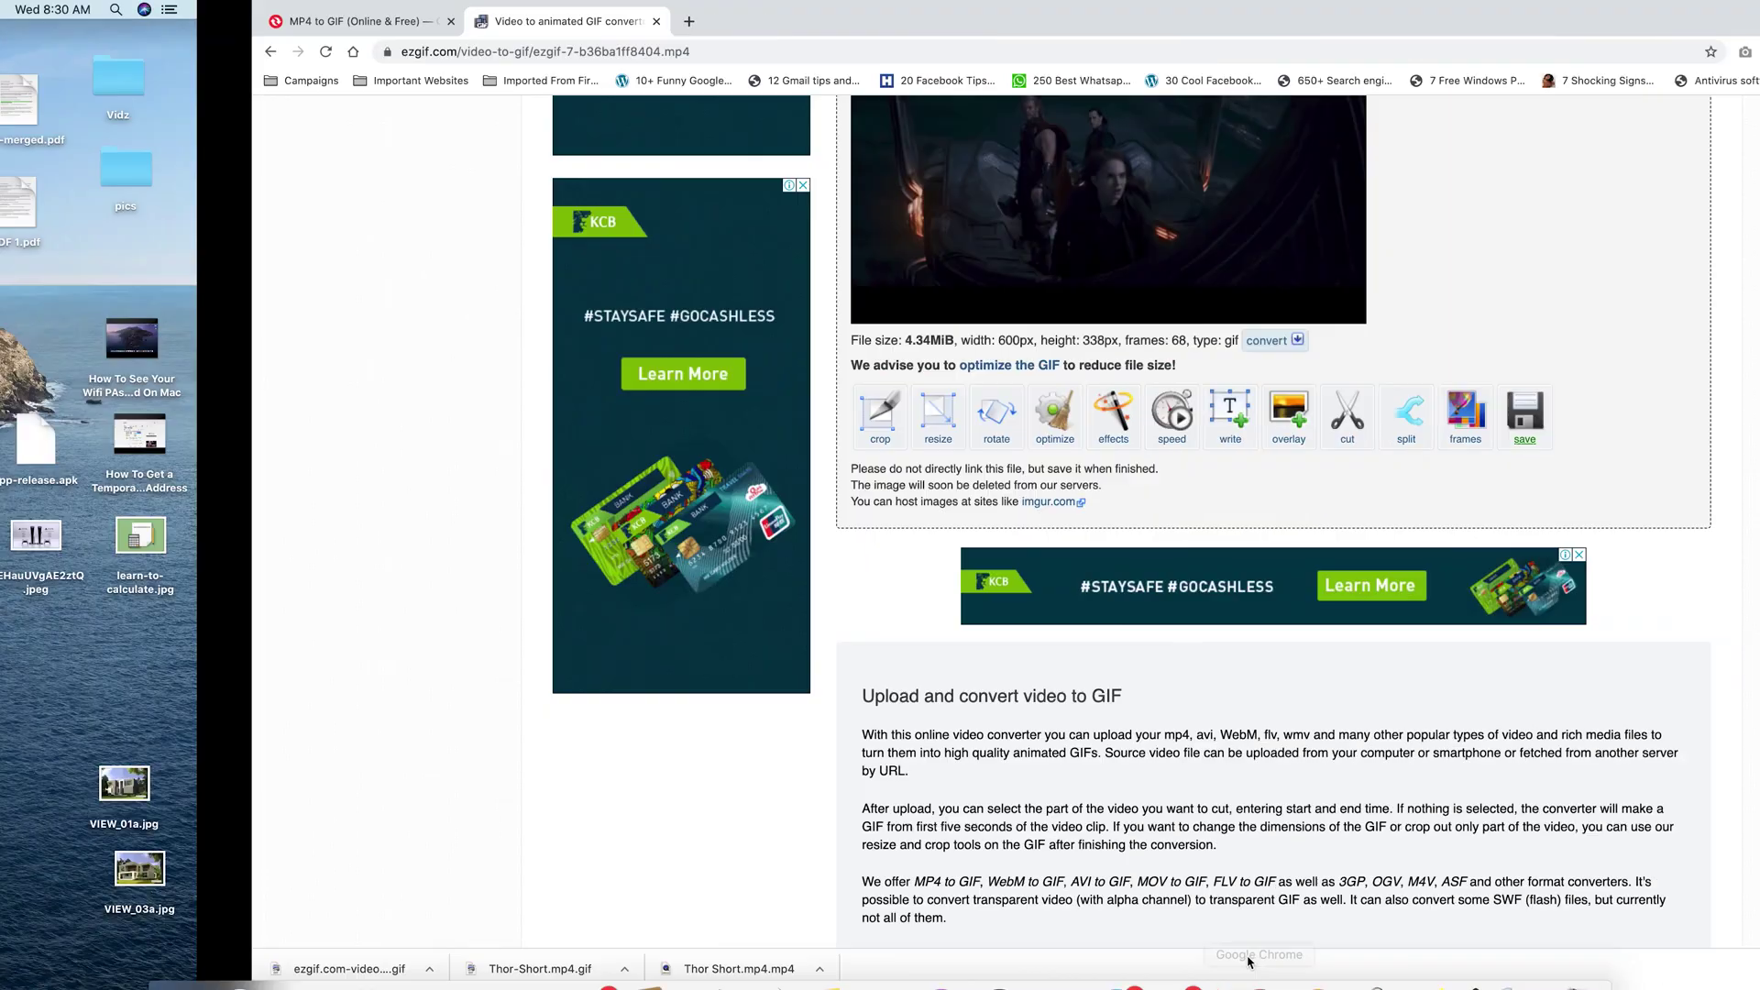
{"action": "left_click", "coordinate": [437, 21]}
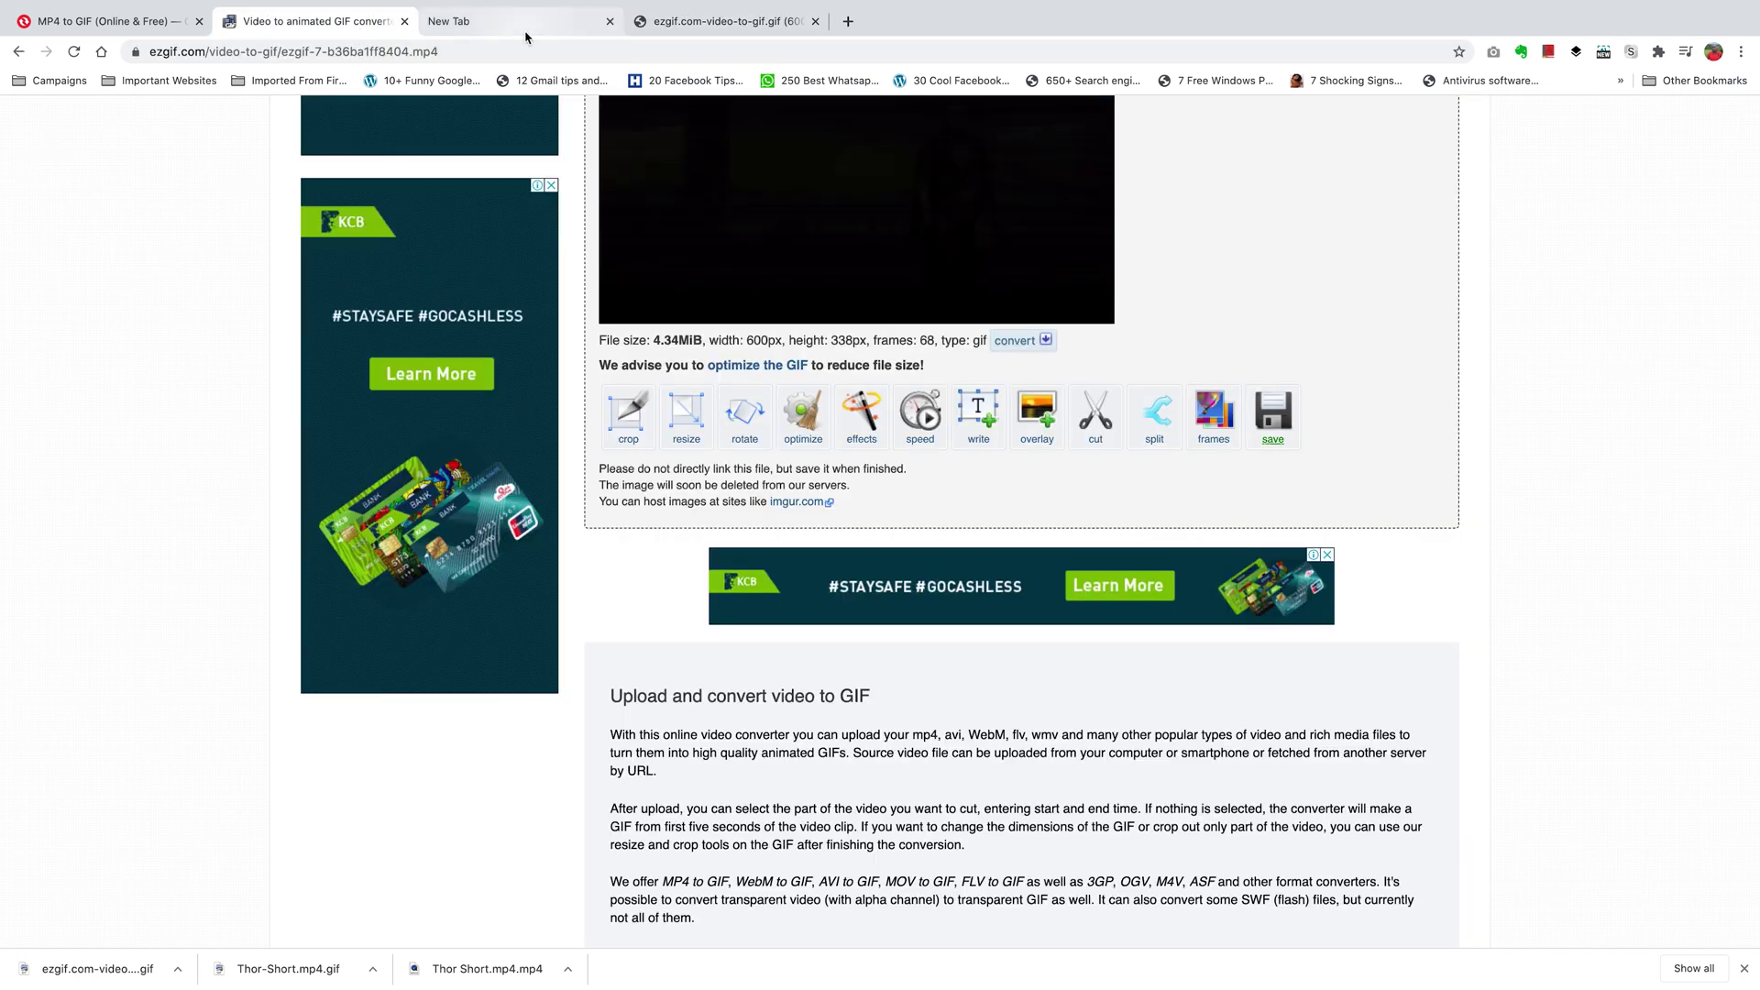
Scroll up the converter page to review the source MP4 and the conversion options.
{"action": "scroll", "coordinate": [1522, 589], "scroll_direction": "up", "scroll_amount": 4}
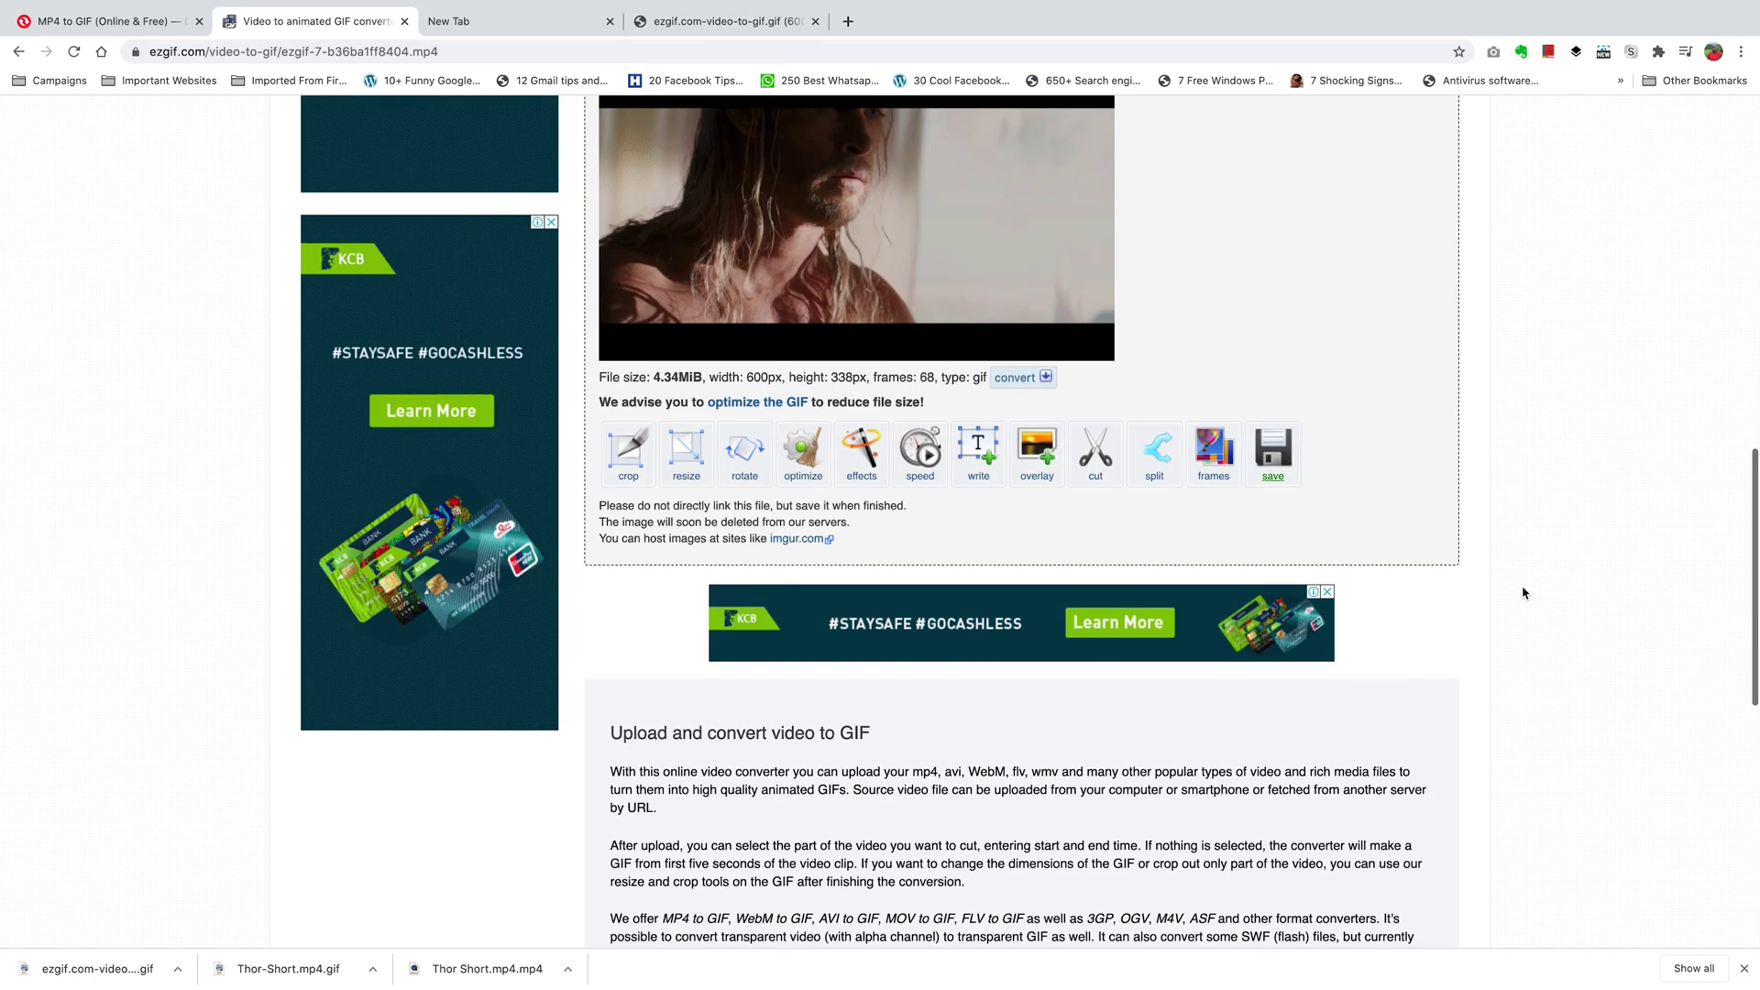
{"action": "scroll", "coordinate": [1531, 588], "scroll_direction": "up", "scroll_amount": 5}
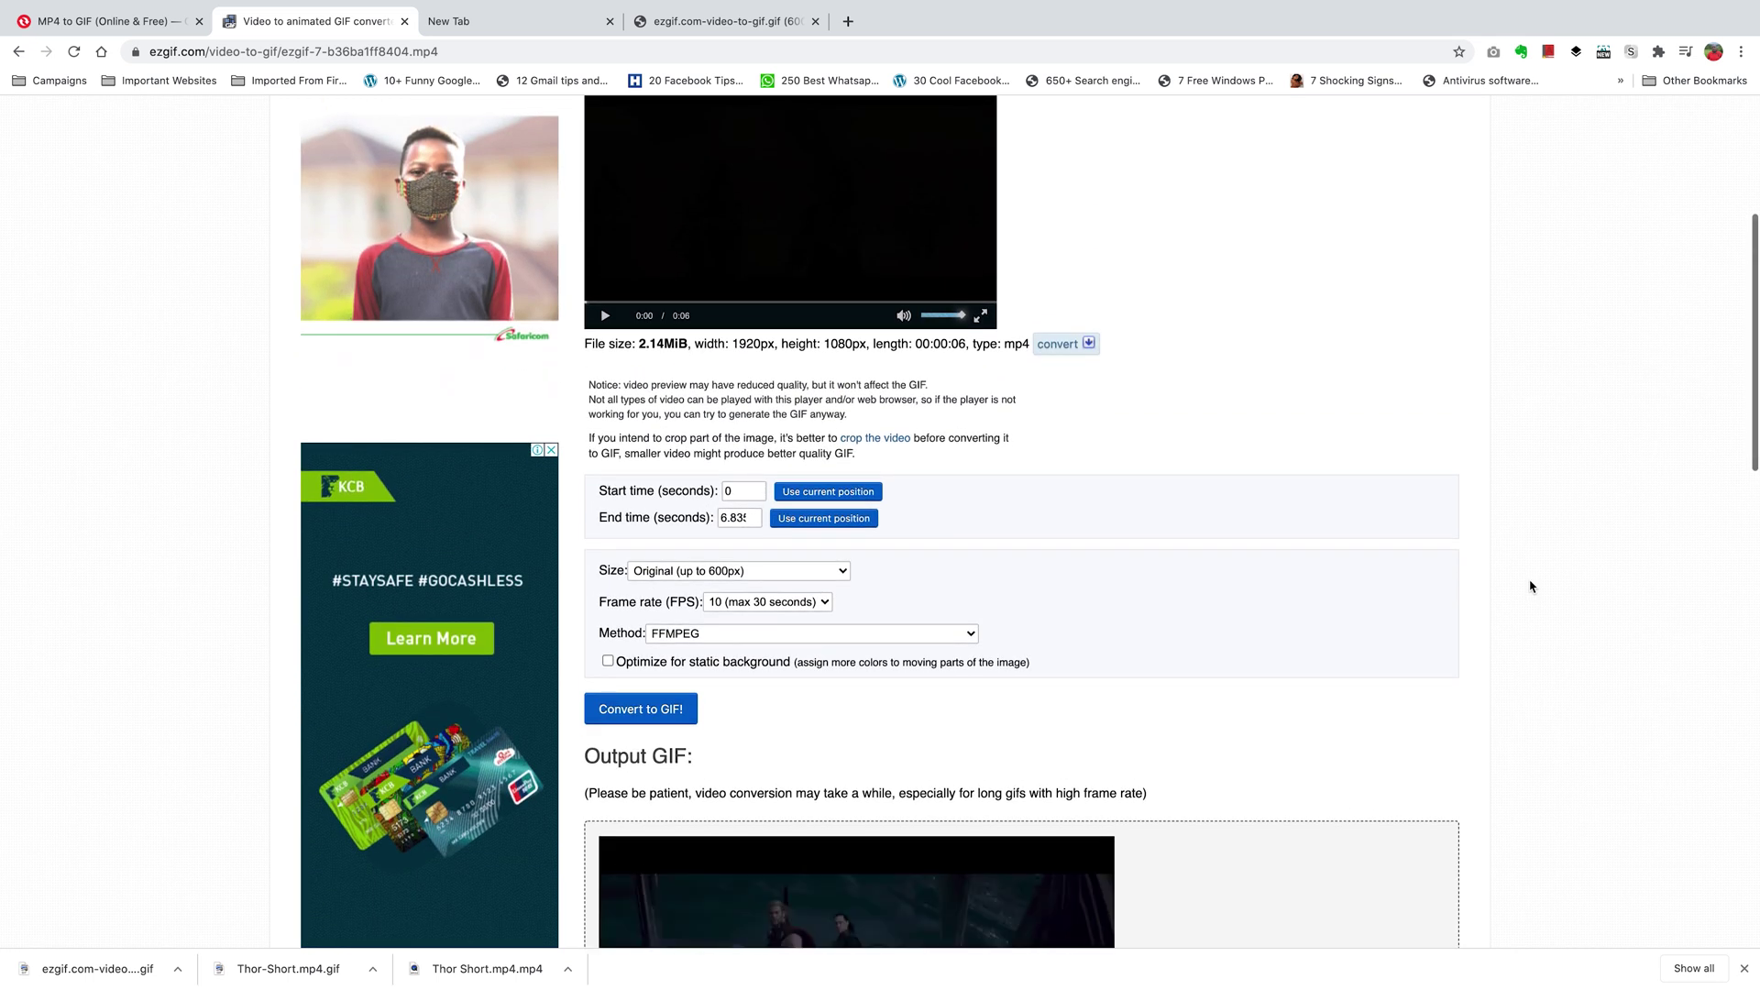